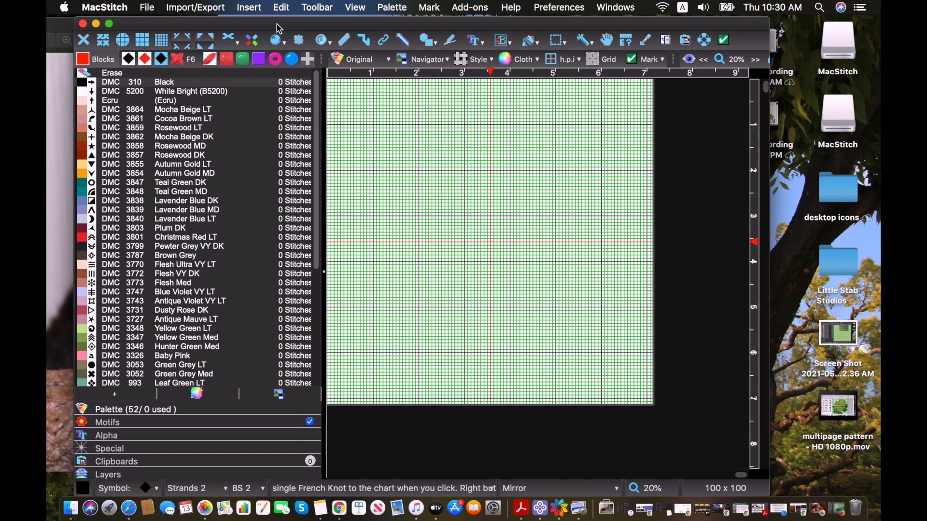
left_click_drag(279, 29, 302, 29)
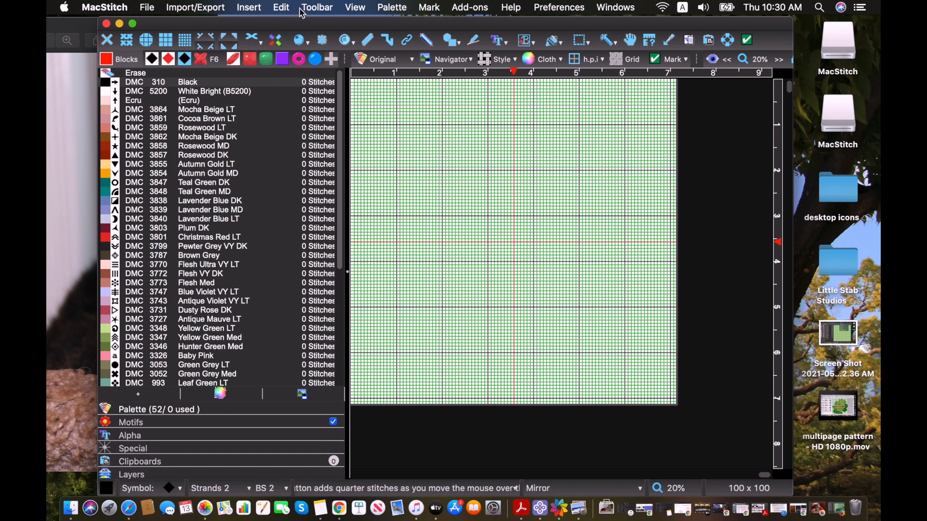
left_click(315, 10)
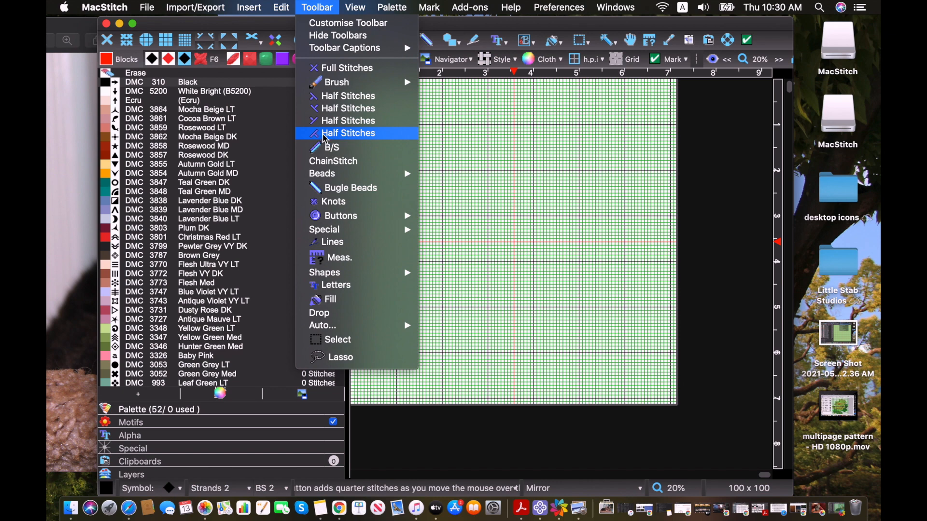
left_click(283, 7)
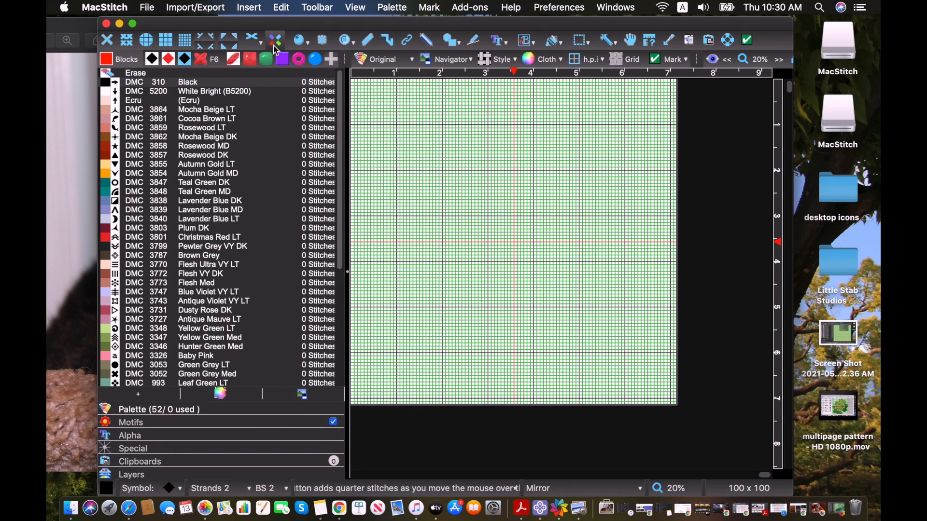
Place two diagonally opposite petit point stitches in DMC 3847 Teal Green DK within one grid square near the 2-inch, 1-inch gridline intersection
left_click(781, 60)
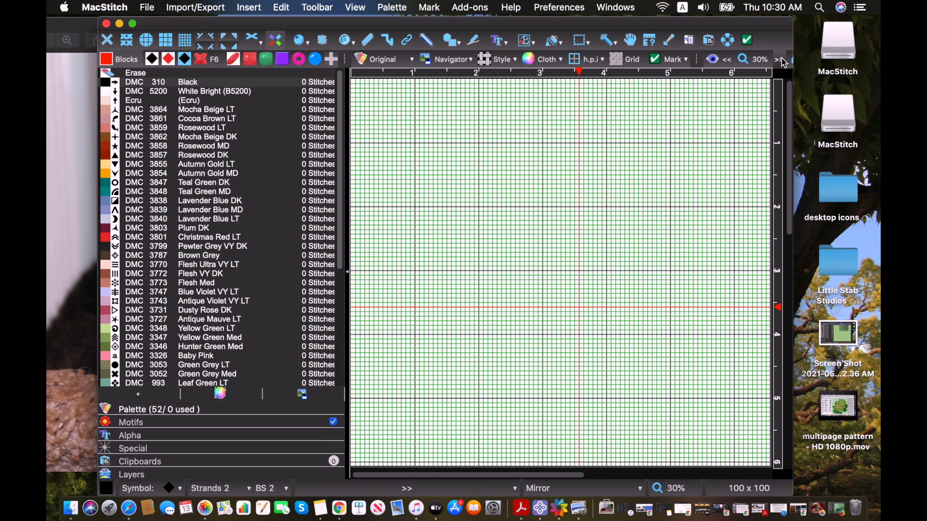
left_click(781, 60)
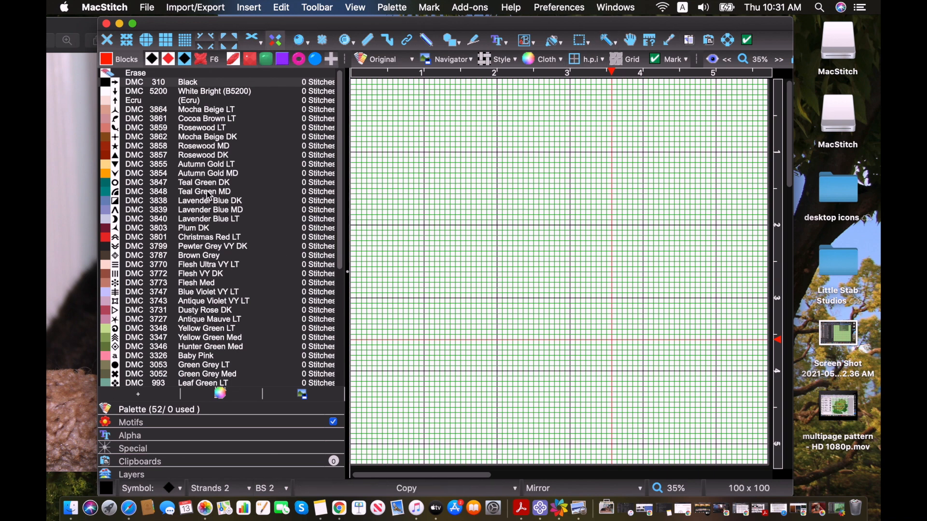
left_click(199, 183)
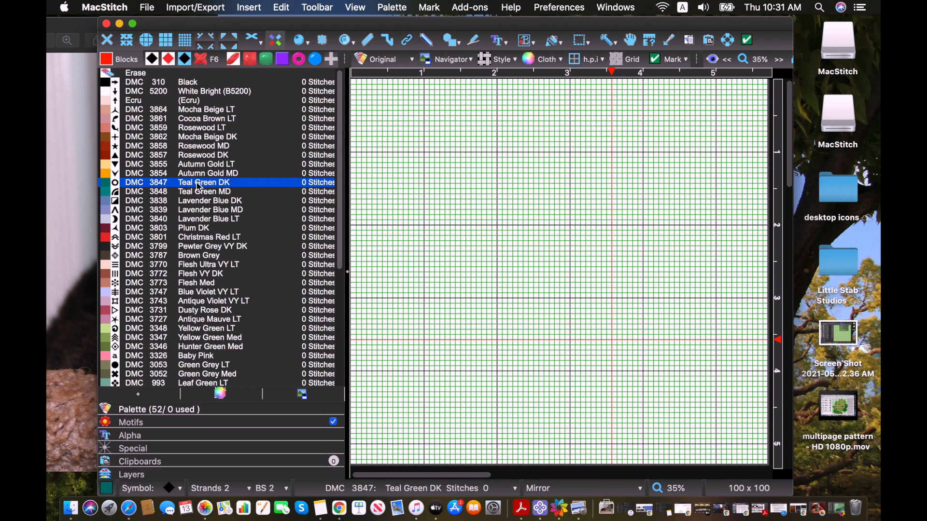
left_click(495, 155)
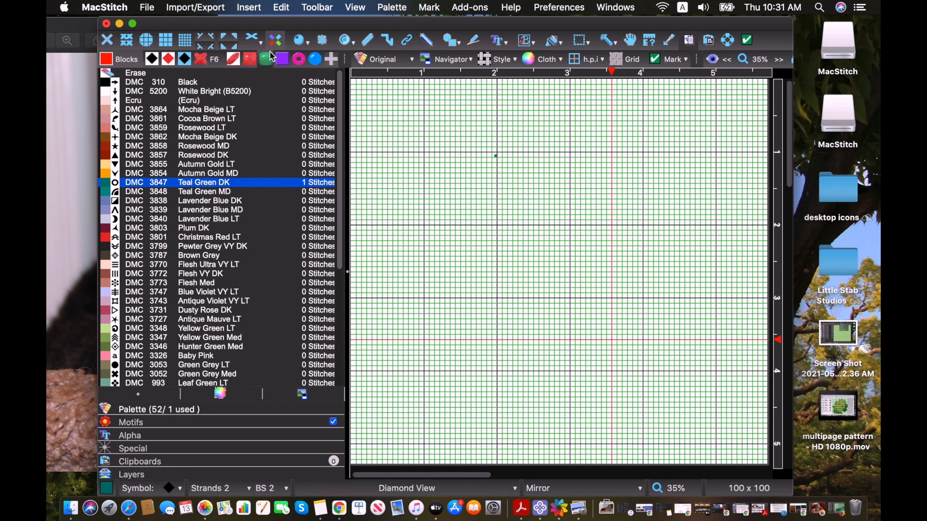
left_click(493, 154)
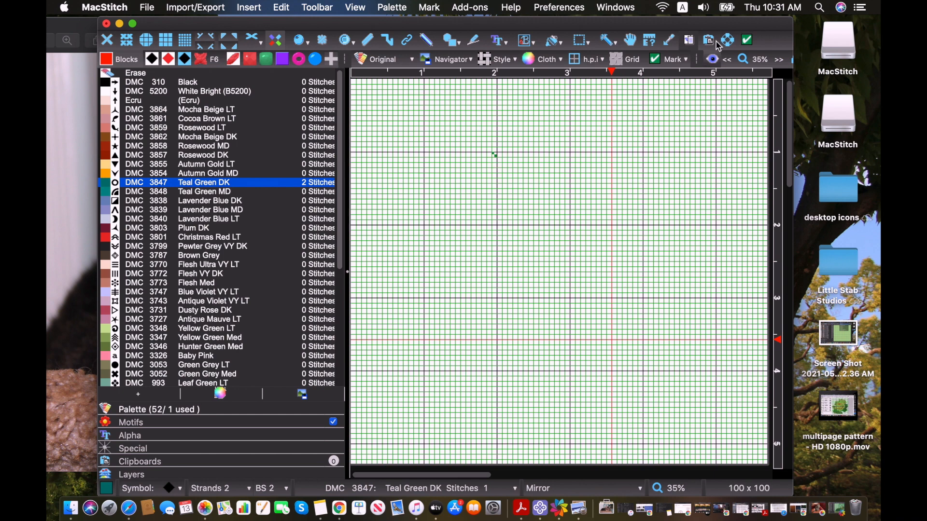
Fill the two empty quarters of the same grid square with petit point stitches in DMC 3848 Teal Green MD
left_click(779, 60)
left_click(779, 60)
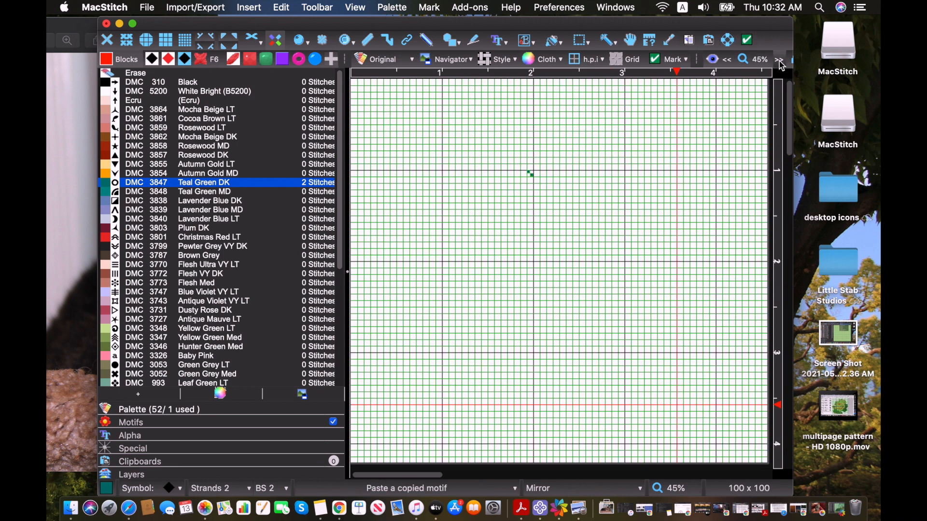
left_click(238, 191)
left_click(529, 174)
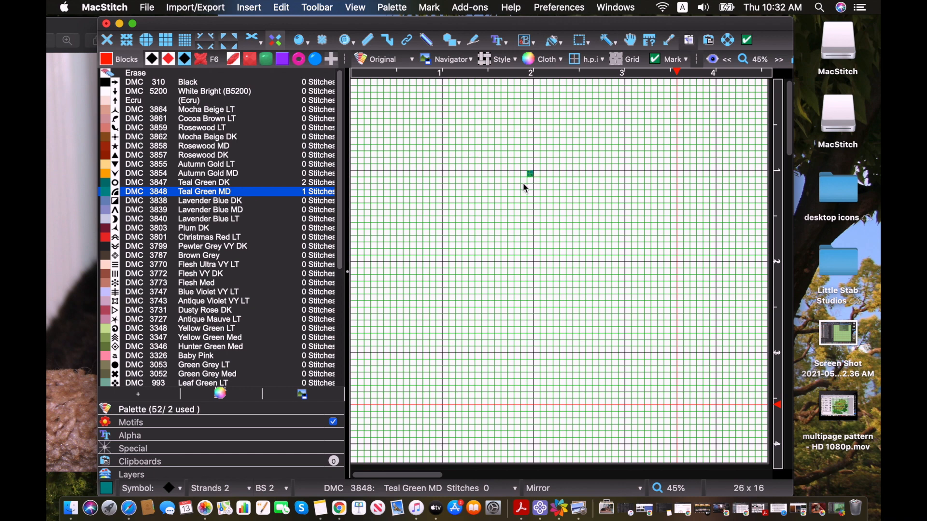
left_click(528, 176)
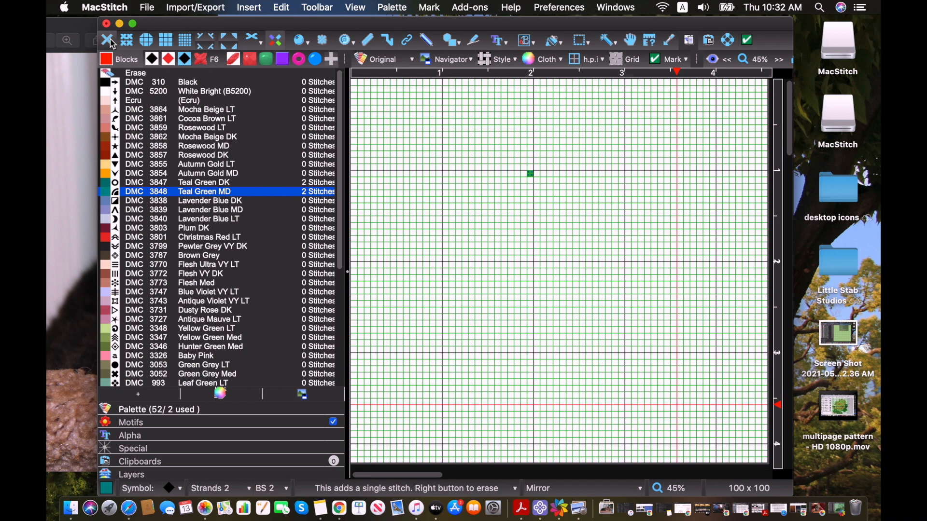
Surround the teal square with four full cross stitches in DMC 3839 Lavender Blue MD, one on each side
left_click(212, 212)
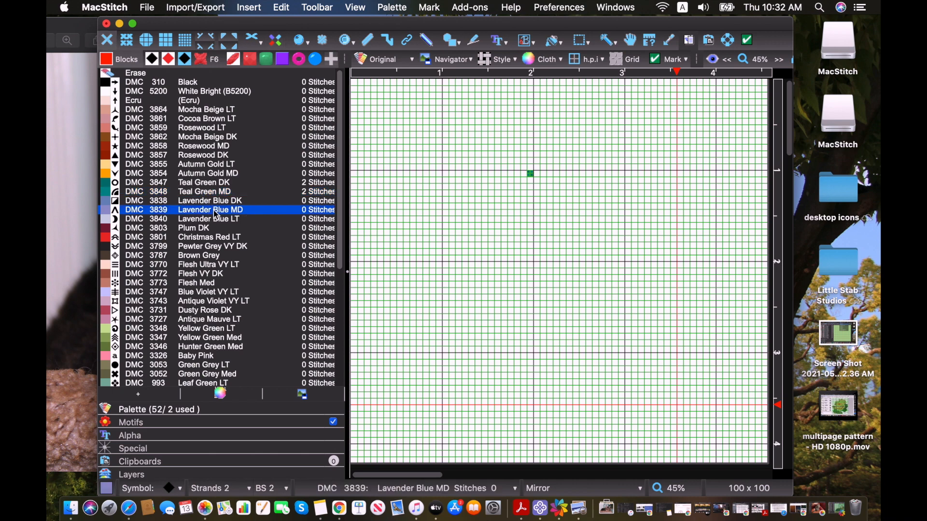
left_click(523, 173)
left_click(530, 165)
left_click(530, 180)
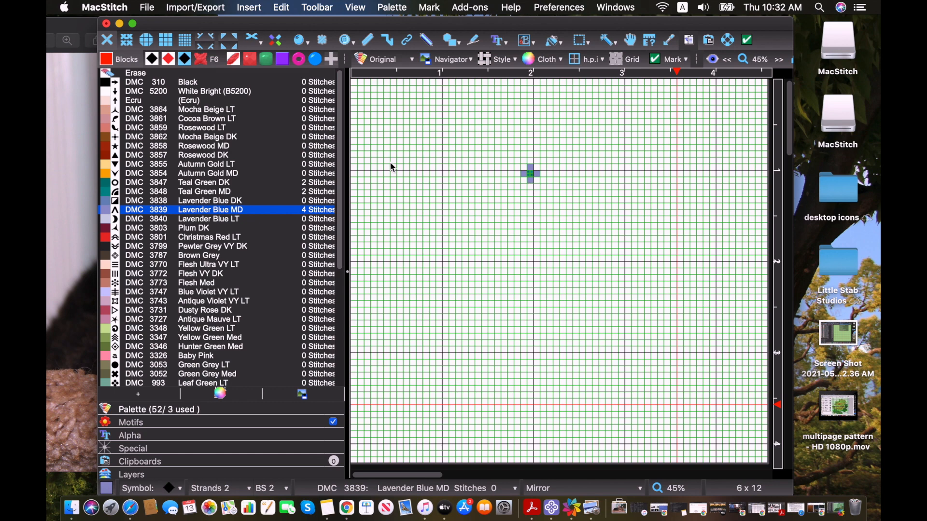
Add eight petit point stitches in DMC 3801 Christmas Red LT around the outer corners of the lavender cross
left_click(275, 41)
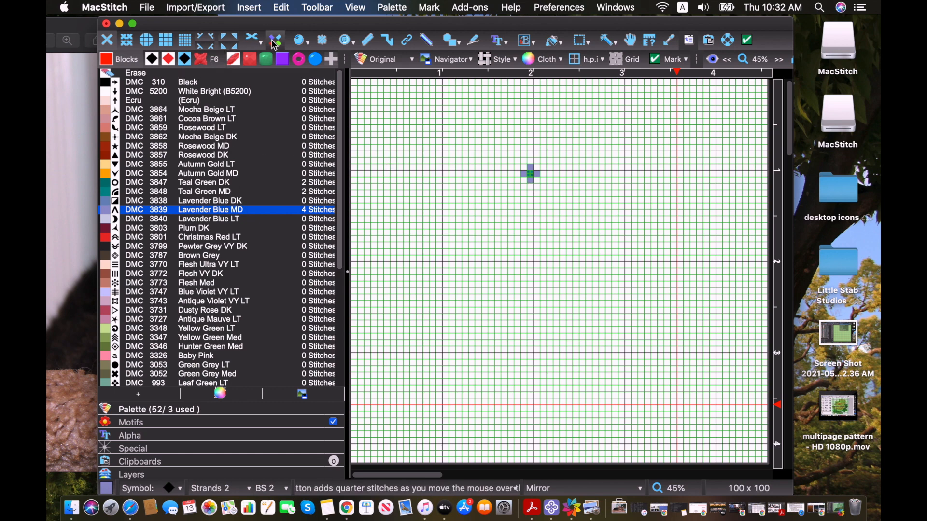
left_click(226, 237)
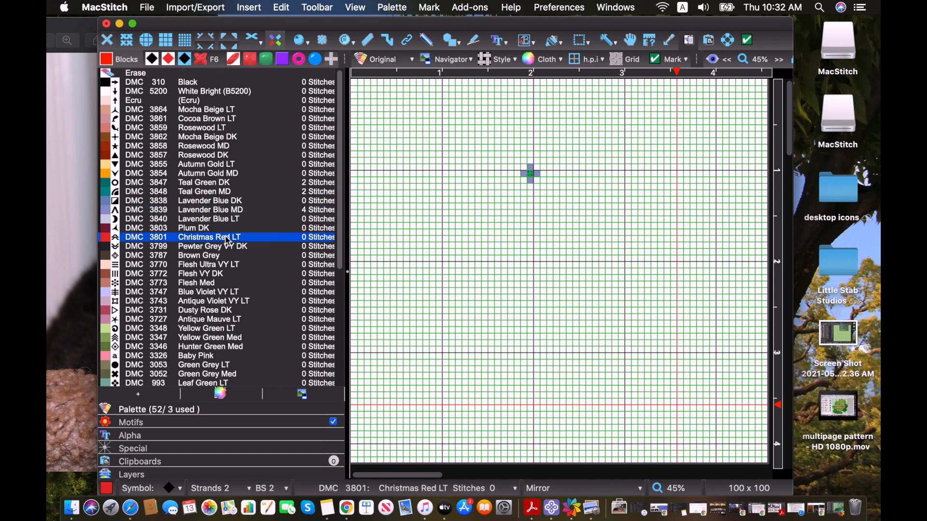
left_click(541, 174)
left_click(520, 169)
left_click(519, 177)
left_click(534, 160)
left_click(525, 162)
left_click(534, 184)
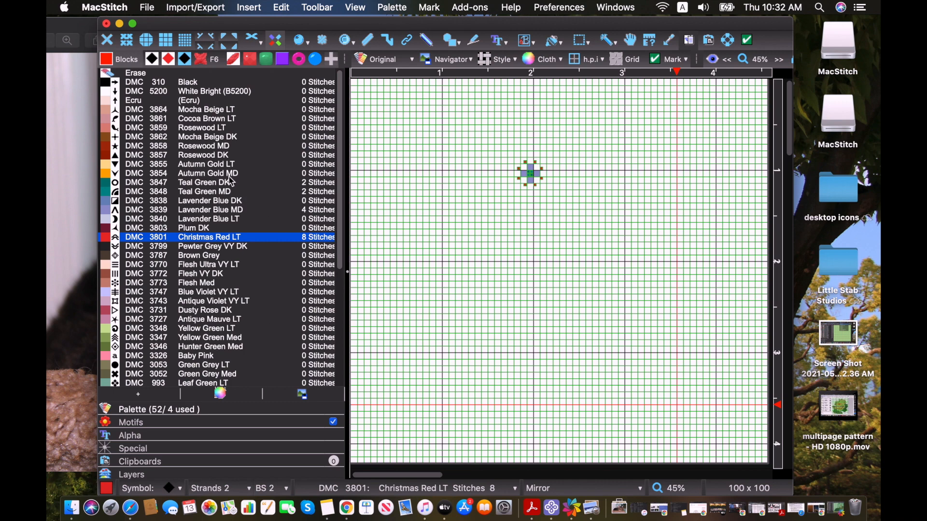
Start a new lettering insert using the Courier font and the thread colour DMC 3803 Plum DK
left_click(503, 44)
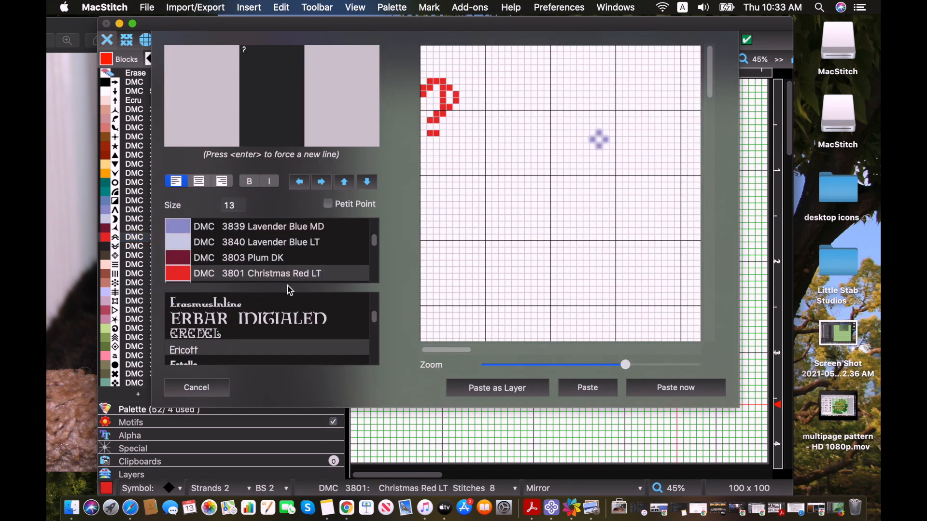
scroll(303, 317, "up", 5)
left_click(286, 305)
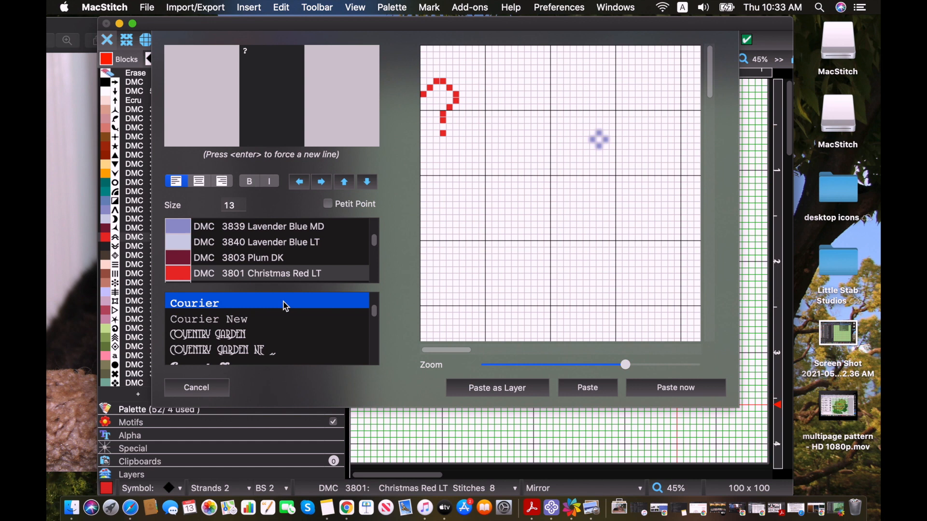
left_click(266, 251)
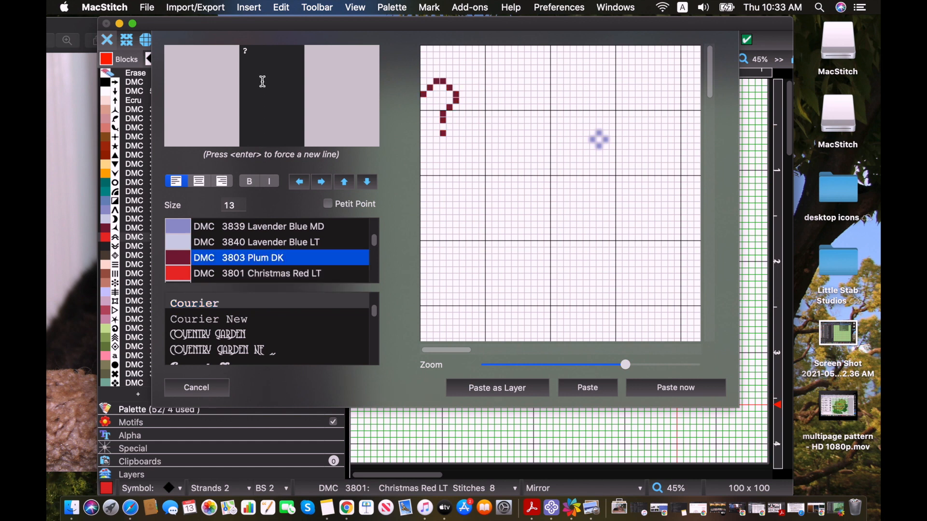
Replace the placeholder question mark in the lettering text with "Cross Stitch"
left_click(259, 54)
left_click_drag(259, 54, 237, 53)
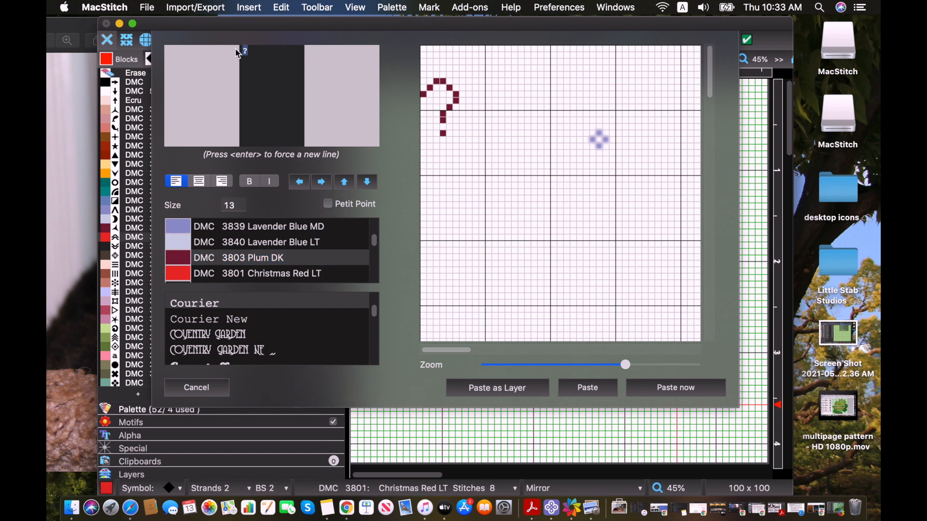
type("Cro")
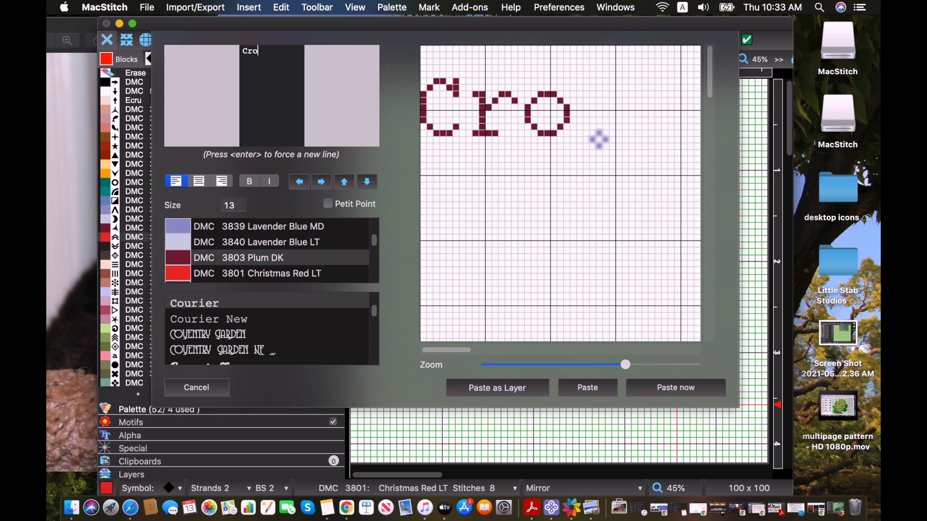
type("ss Stitch")
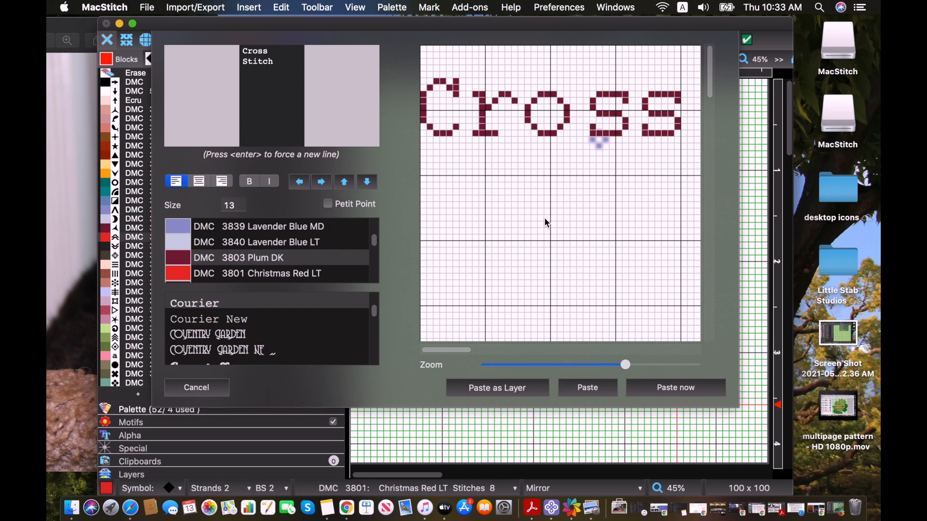
Set the lettering size to 16 and render it as Petit Point
left_click(620, 366)
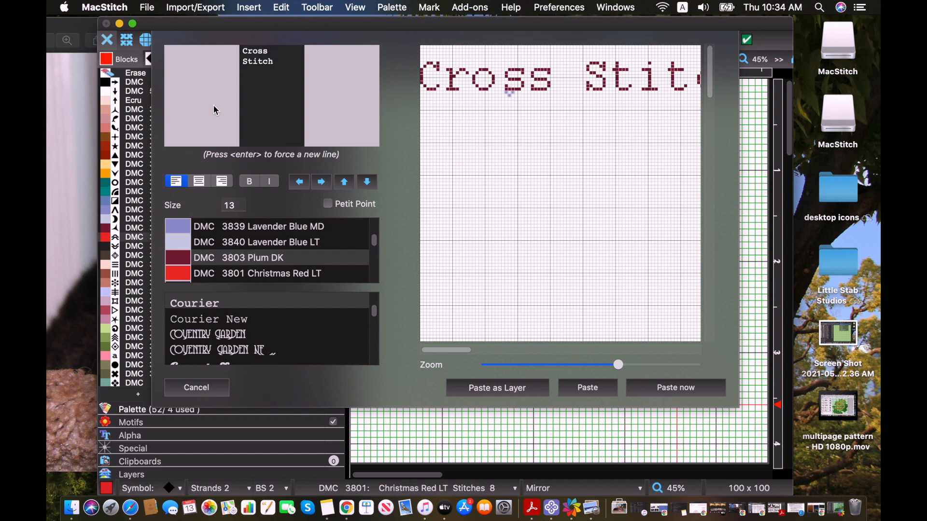
left_click(224, 205)
key("BackSpace")
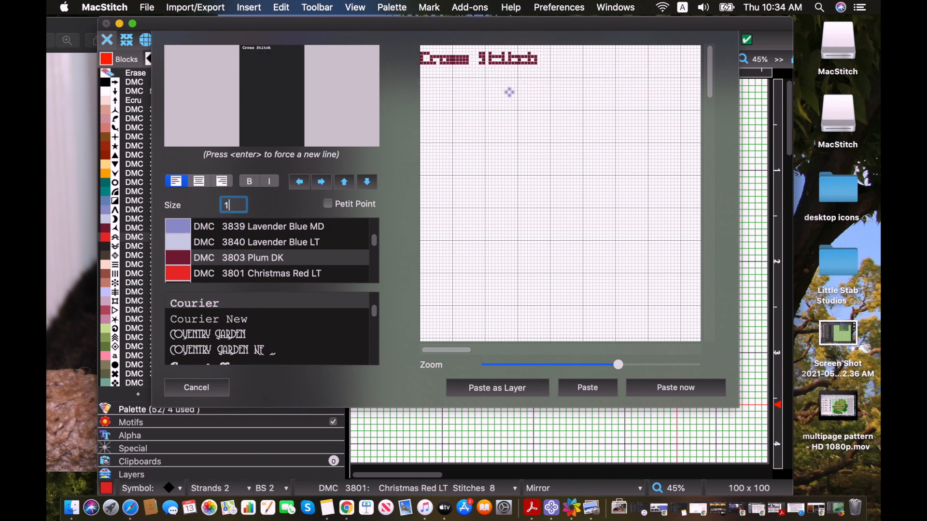
type("6")
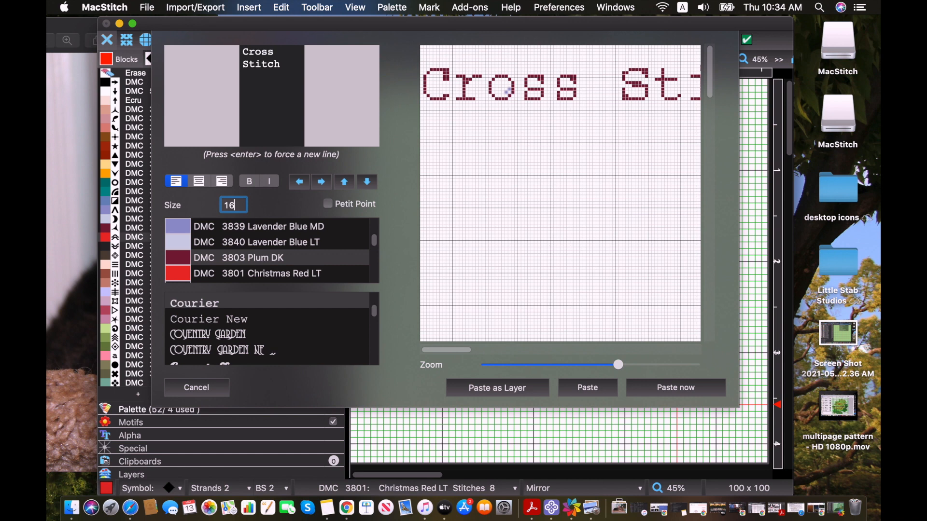
left_click(328, 204)
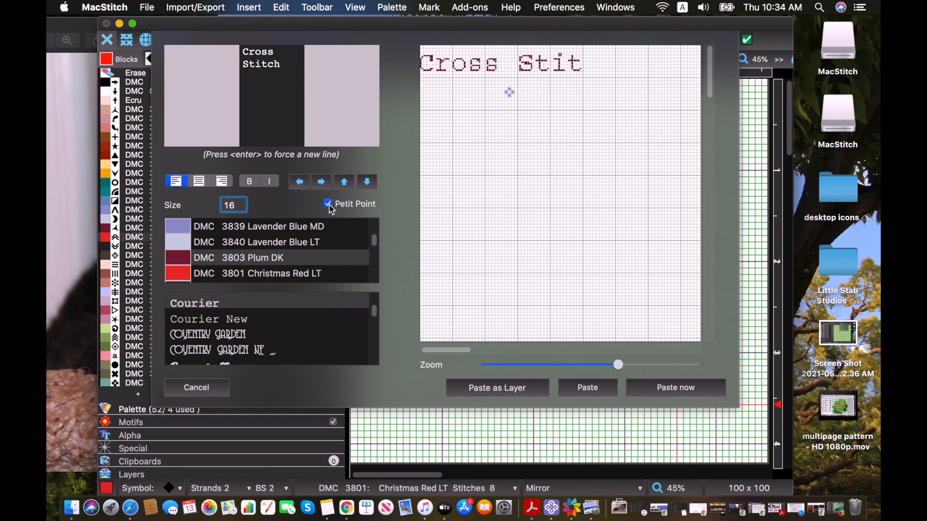
Center-align the lettering and paste it onto the chart just below the flower motif
left_click(289, 65)
left_click(198, 181)
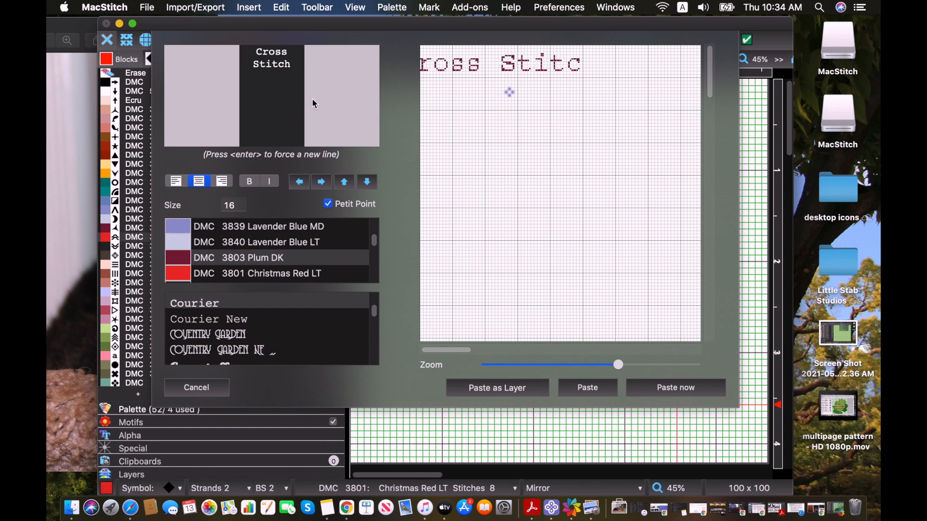
left_click(597, 389)
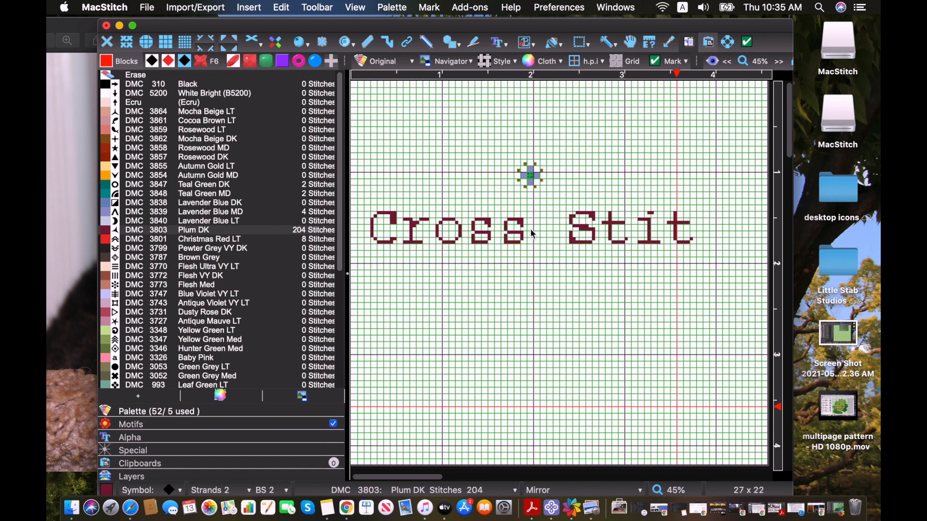
left_click(530, 229)
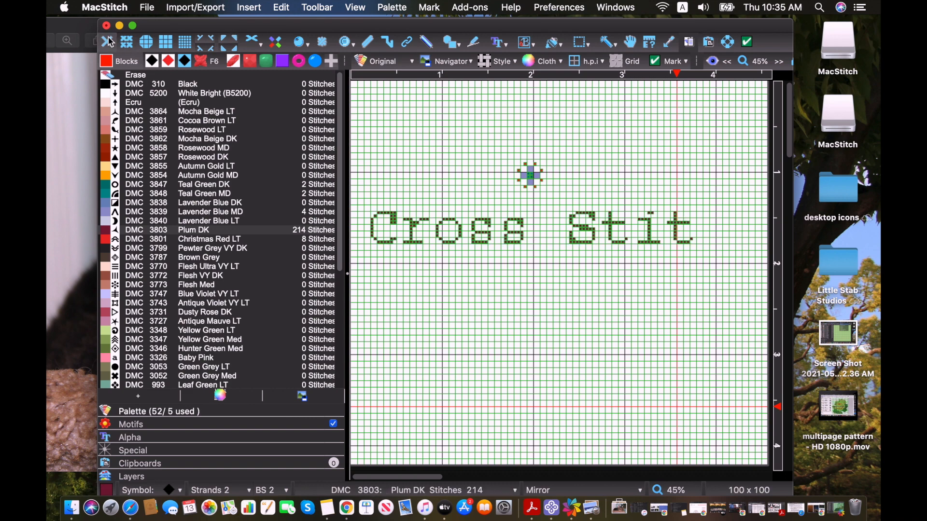
Examine the pasted petit point lettering and the flower motif up close, across to the end of the text
left_click(782, 62)
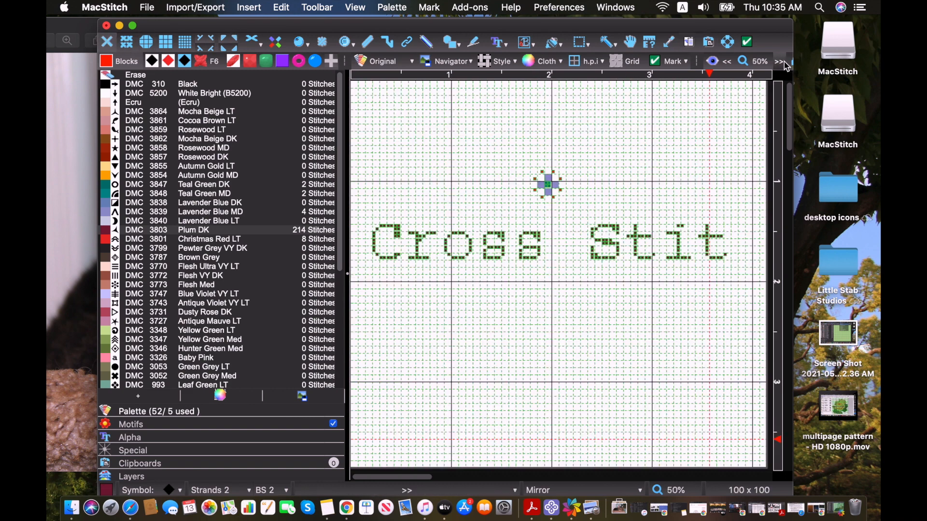
left_click(784, 64)
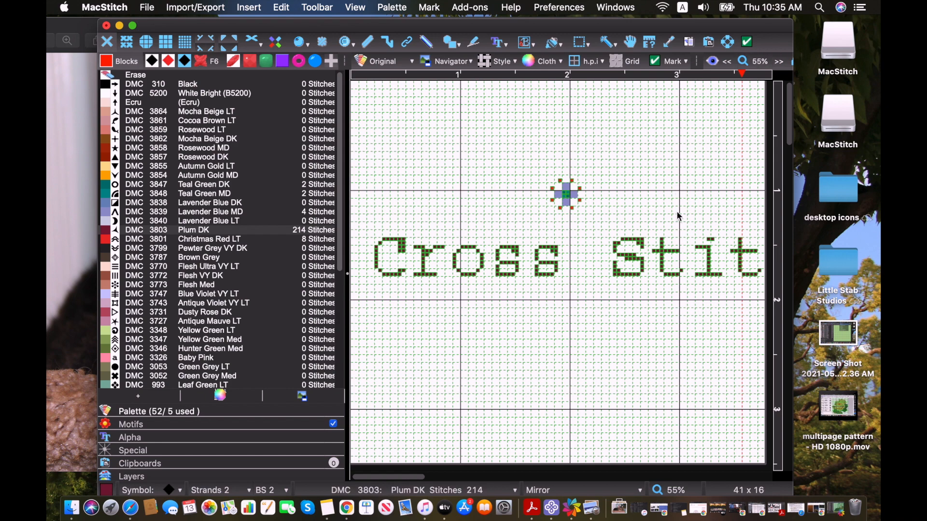
scroll(676, 212, "down", 1)
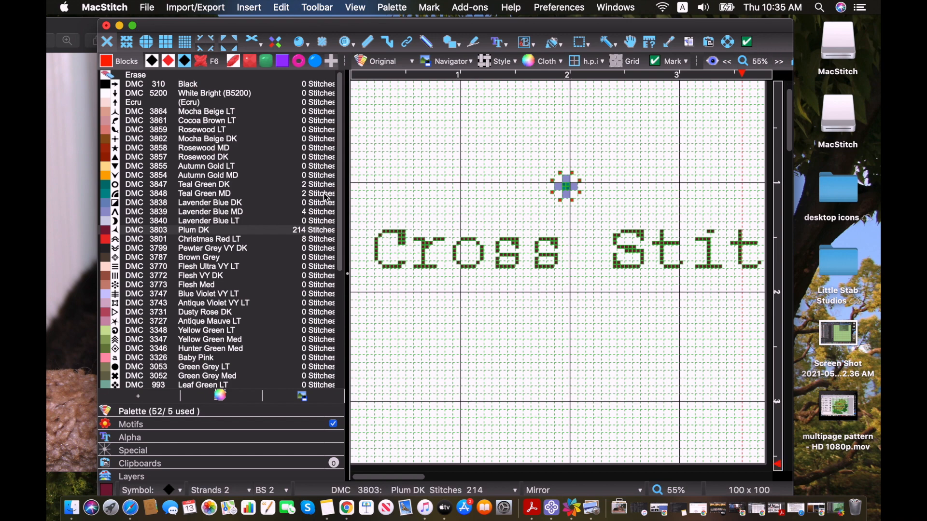
left_click(779, 62)
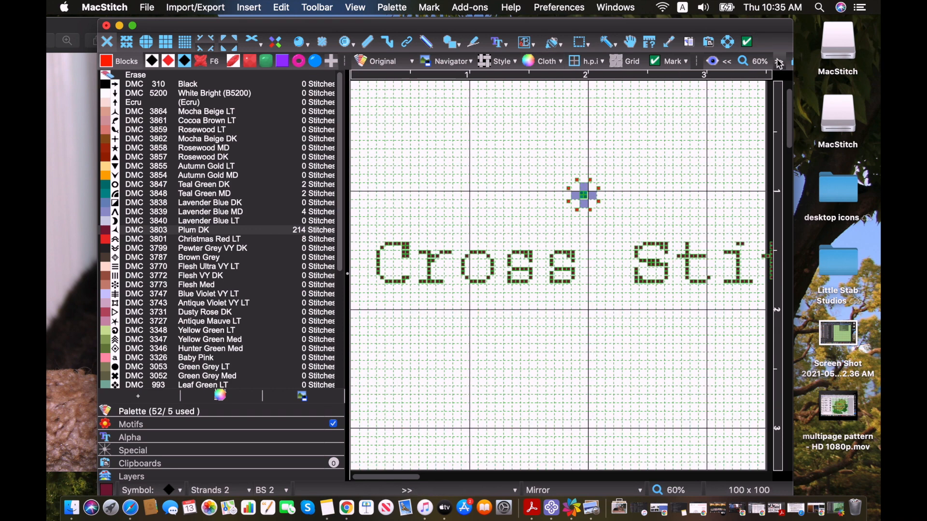
left_click(779, 62)
scroll(682, 155, "down", 3)
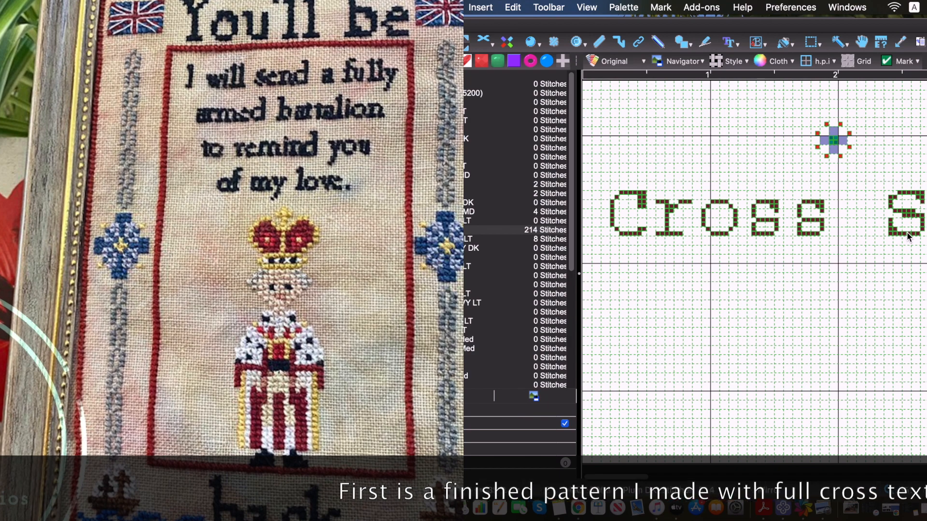
scroll(907, 237, "right", 5)
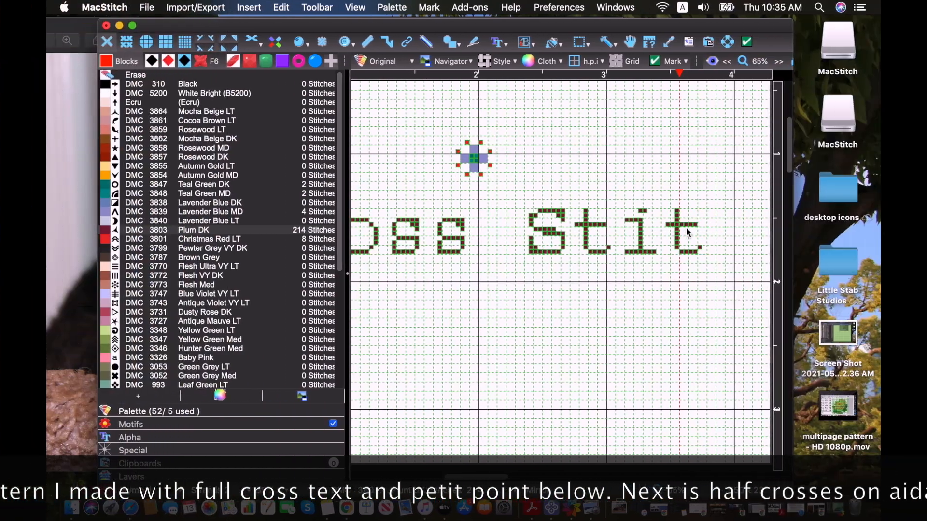
Review the pasted lettering from the start of "Cross" to the middle of "Stitch", together with the flower above it
scroll(726, 229, "left", 5)
scroll(726, 229, "up", 1)
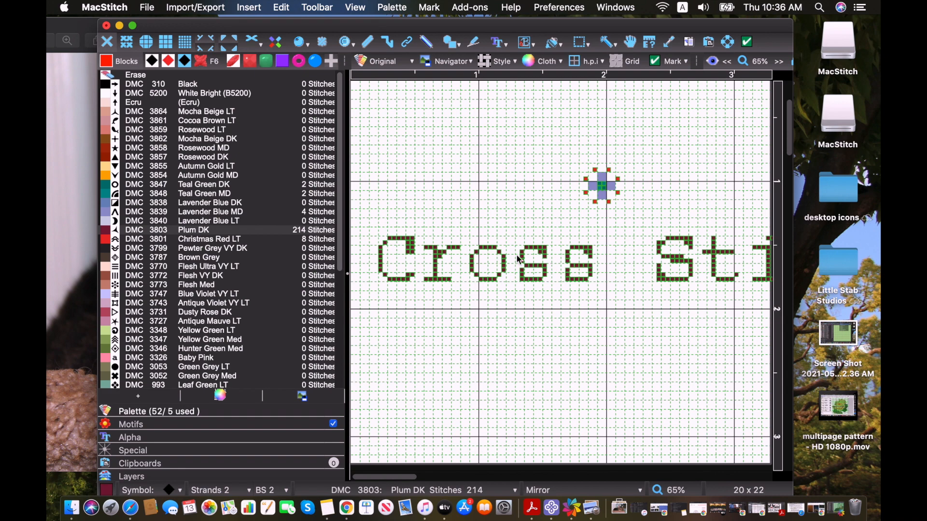
scroll(508, 244, "right", 5)
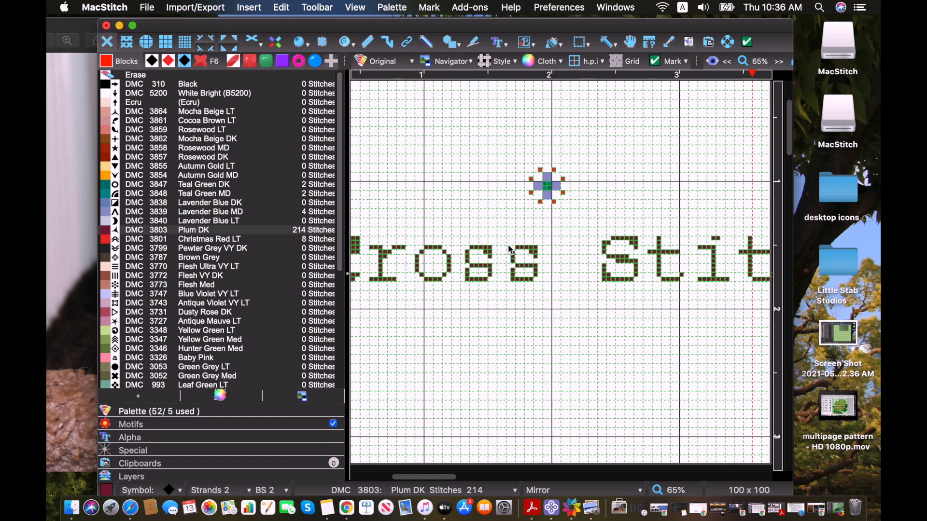
scroll(507, 245, "down", 1)
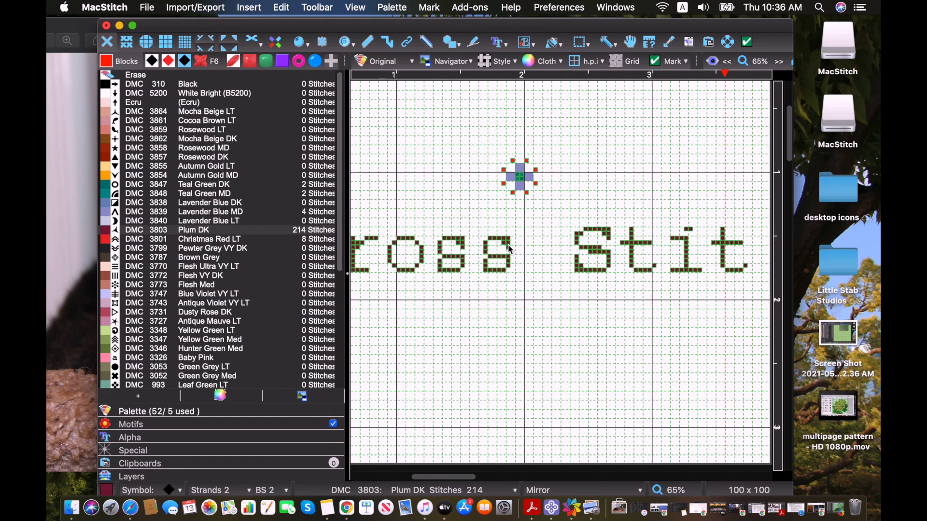
scroll(507, 244, "left", 5)
scroll(508, 244, "up", 2)
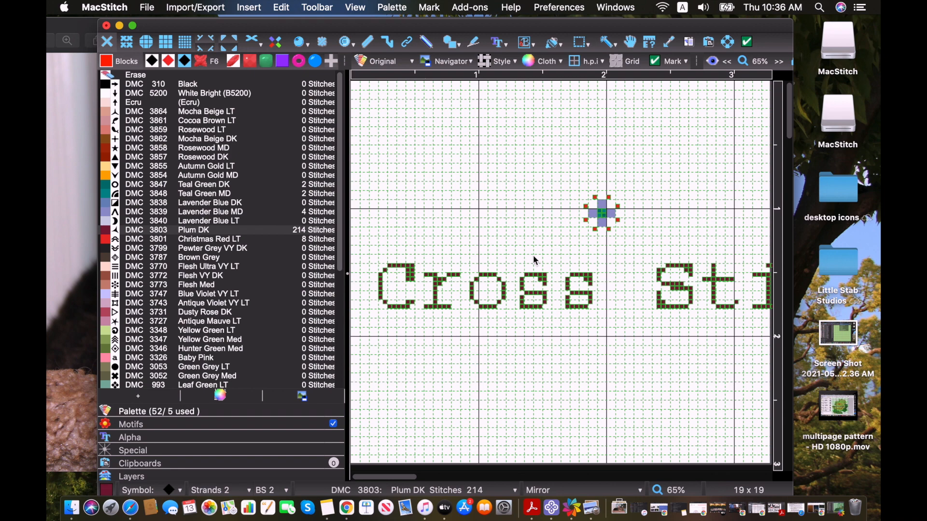
Minimize the lettering chart, restore the cat chart, and compare it with the original photo IMG_0811.JPG
left_click(120, 25)
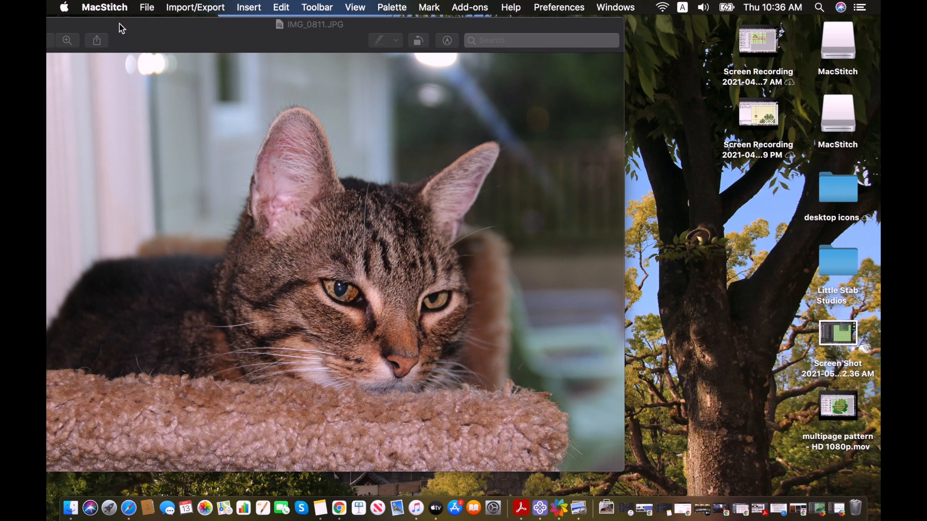
left_click_drag(223, 42, 251, 40)
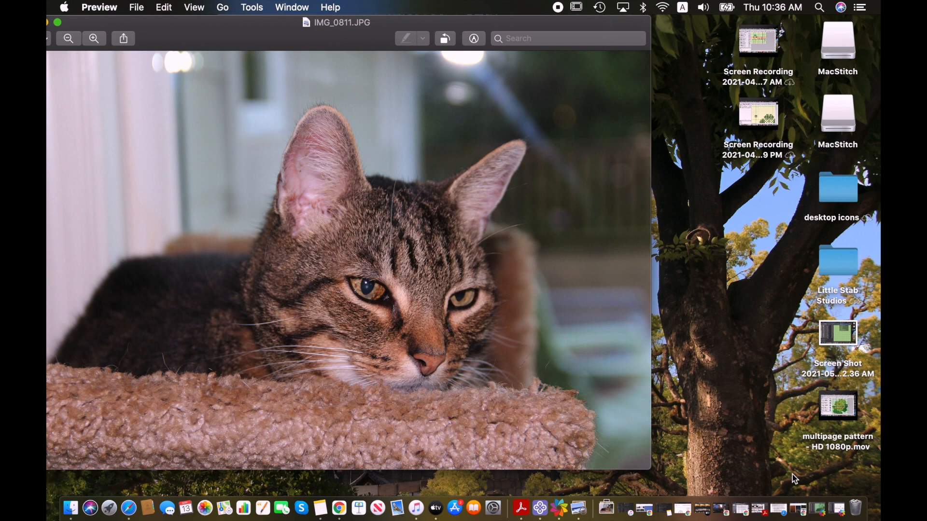
left_click(821, 511)
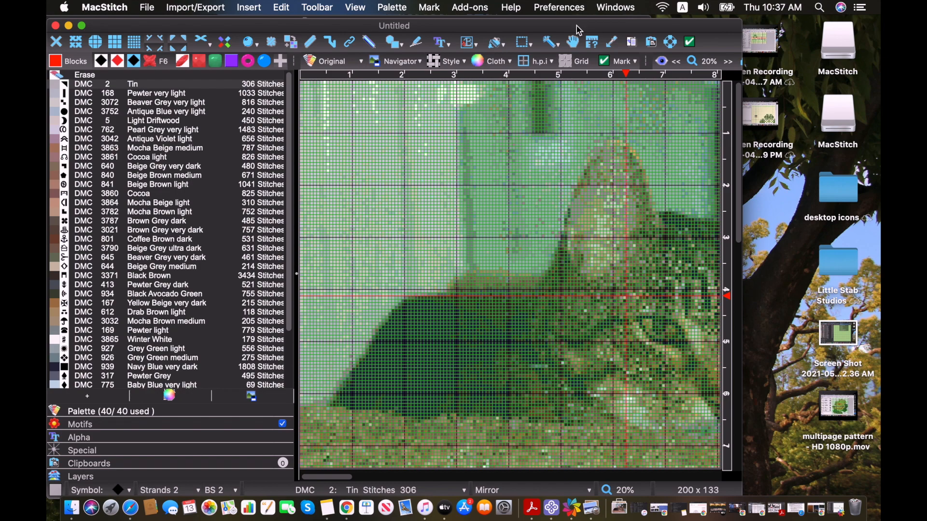
left_click_drag(578, 26, 592, 398)
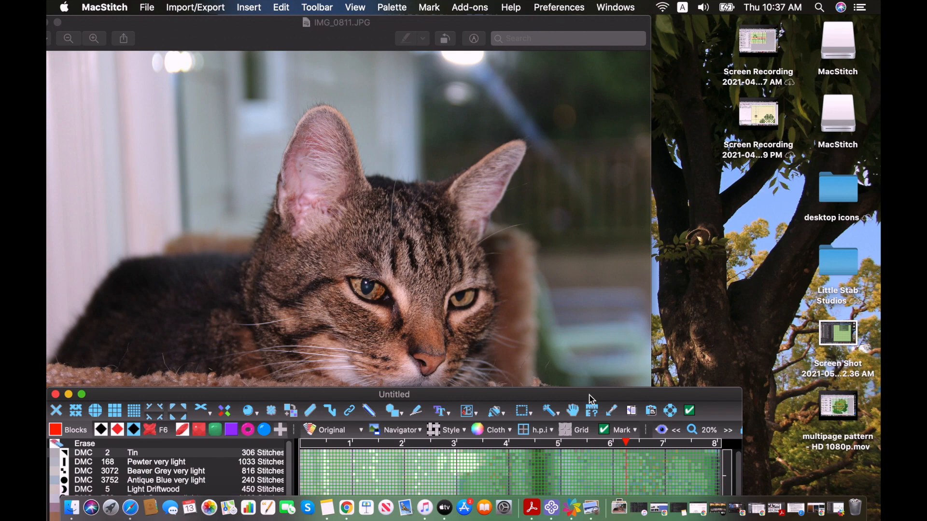
left_click_drag(592, 399, 580, 27)
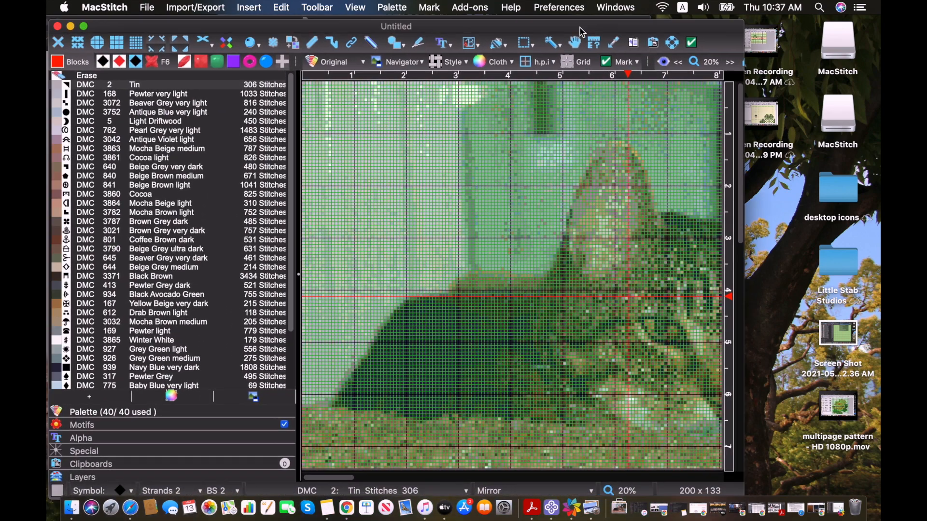
Add extra picture detail along the upper lid of the cat's eye below the large ear, at 30% zoom
left_click(730, 62)
left_click_drag(740, 145, 749, 358)
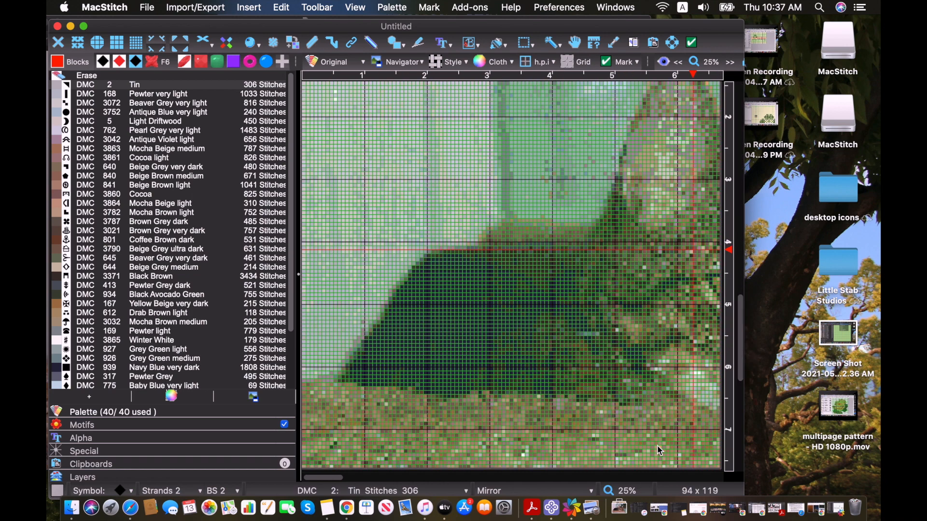
scroll(645, 425, "right", 5)
scroll(646, 427, "right", 5)
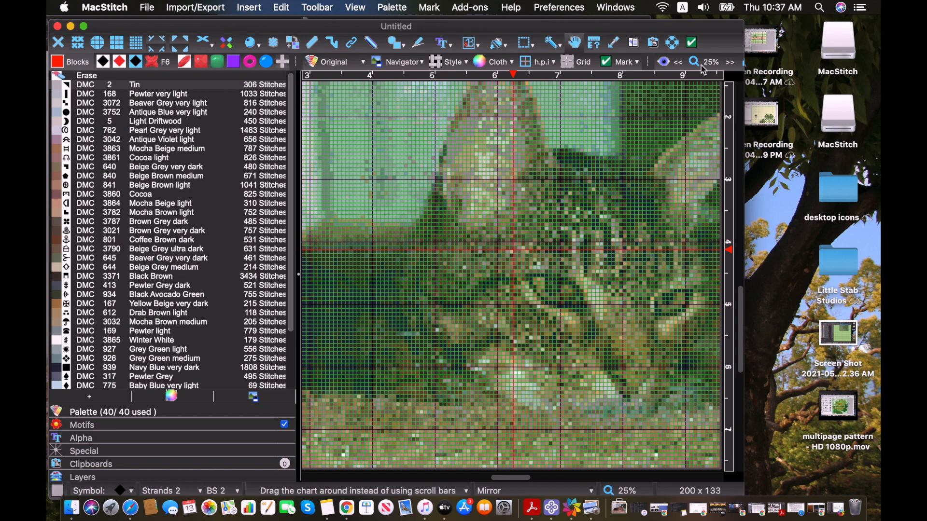
scroll(609, 197, "up", 1)
scroll(609, 197, "right", 3)
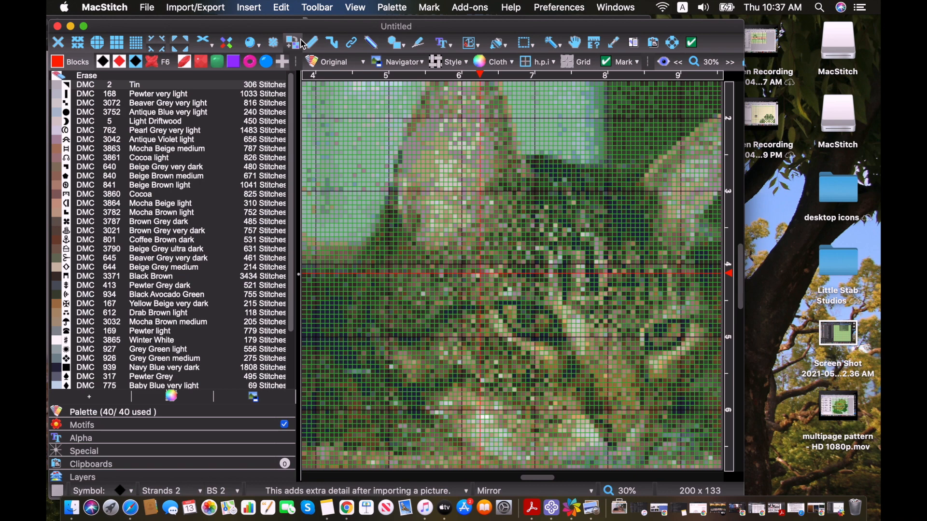
mouse_move(292, 23)
left_mouse_down()
mouse_move(315, 98)
mouse_move(294, 39)
mouse_move(302, 37)
left_mouse_up()
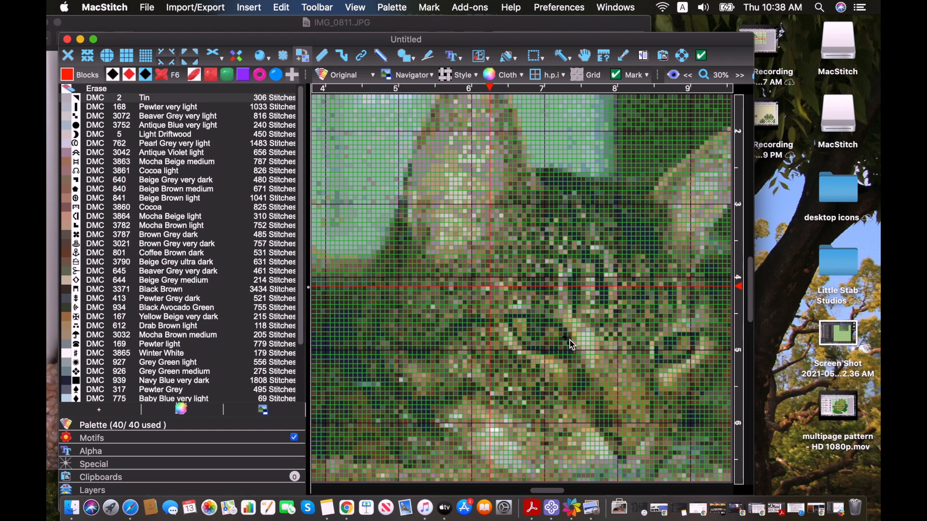
left_click_drag(570, 343, 547, 320)
left_click_drag(505, 318, 513, 318)
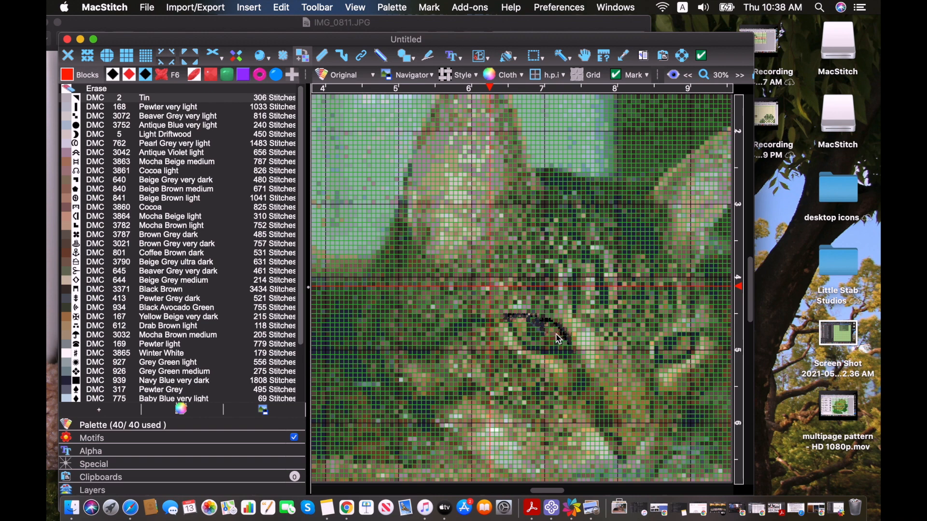
Fill the iris, pupil and lower lid of the same eye with extra picture detail, including the stitches missed inside it
mouse_move(553, 328)
left_mouse_down()
mouse_move(525, 326)
mouse_move(538, 337)
mouse_move(522, 323)
left_mouse_up()
left_click_drag(526, 340, 562, 347)
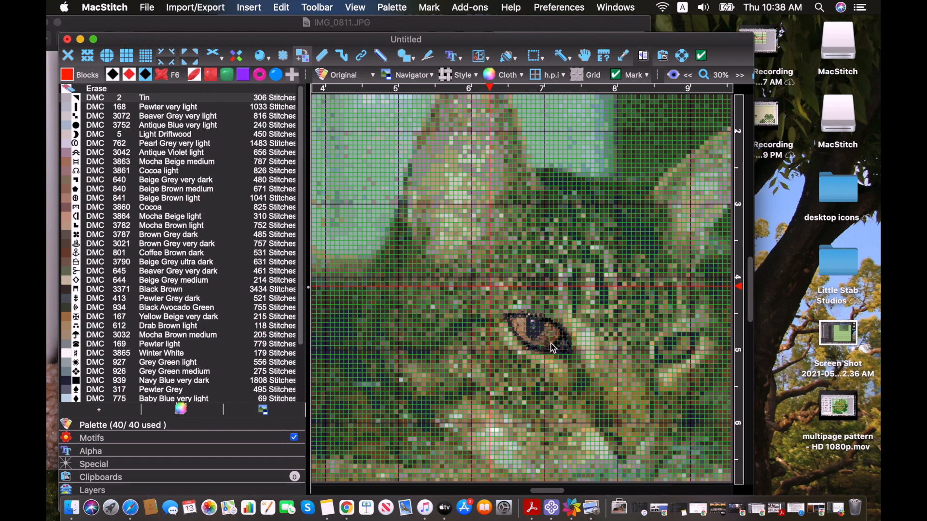
left_click(550, 343)
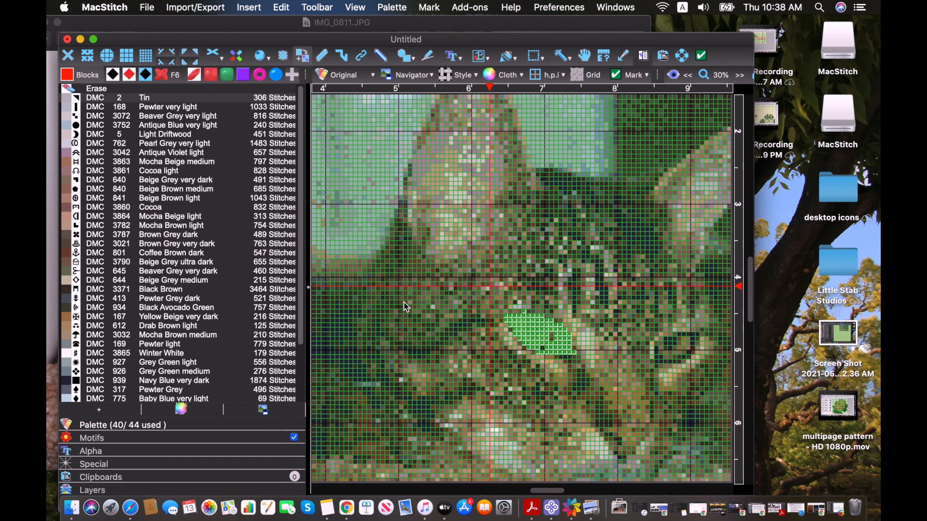
left_click(551, 334)
left_click(551, 342)
left_click(542, 352)
left_click(582, 353)
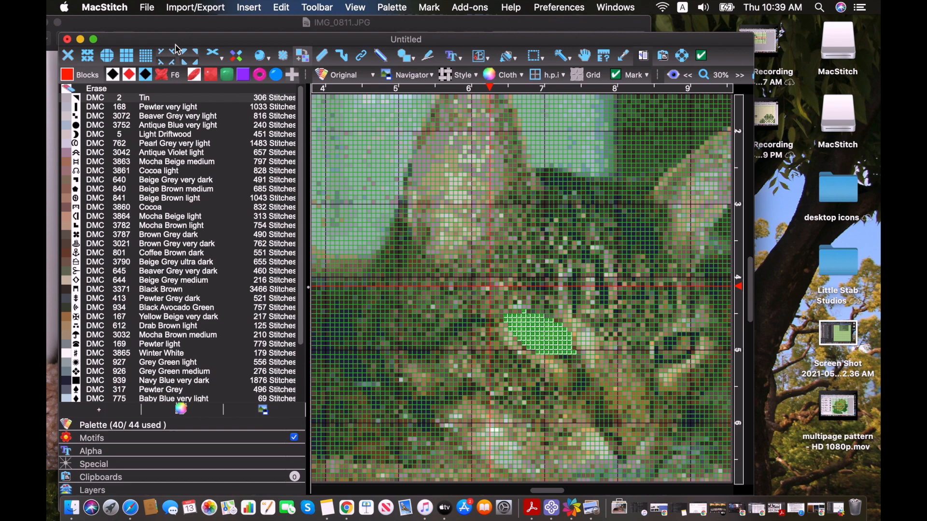
Display the cat chart as realistic stitches and zoom to 50% around the two eyes
left_click(163, 76)
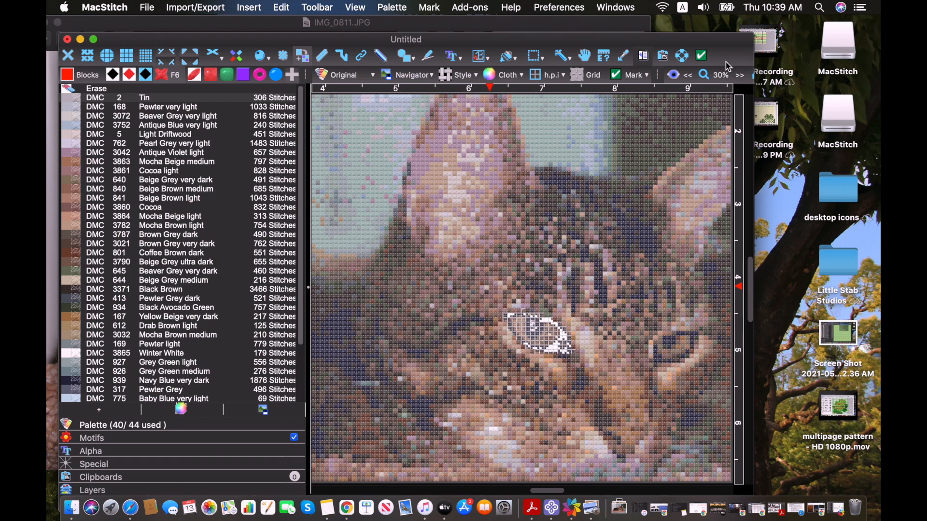
left_click(739, 76)
left_click(740, 76)
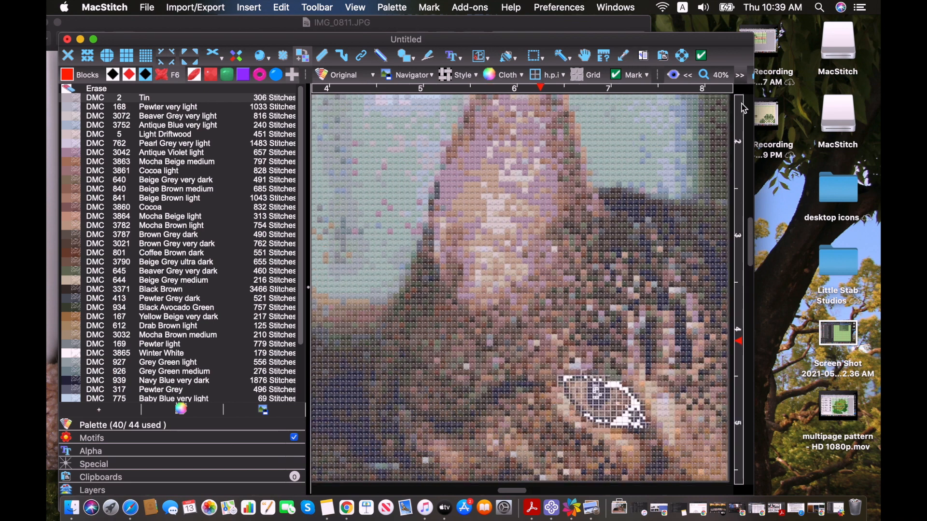
scroll(739, 319, "down", 5)
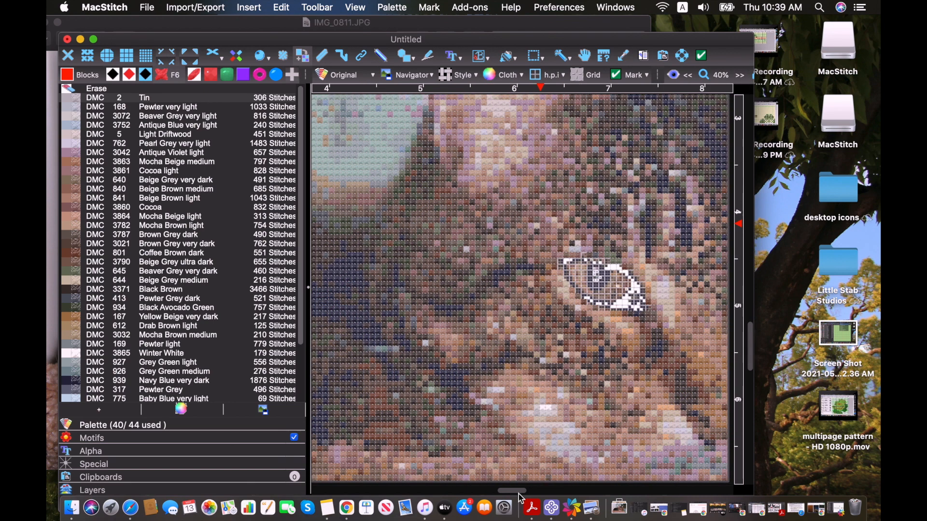
scroll(582, 490, "right", 5)
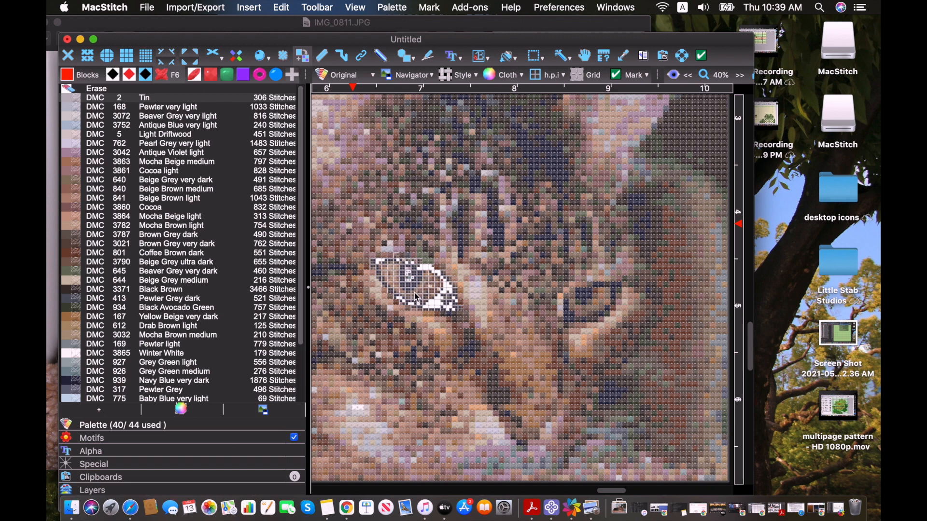
left_click(739, 75)
left_click(739, 76)
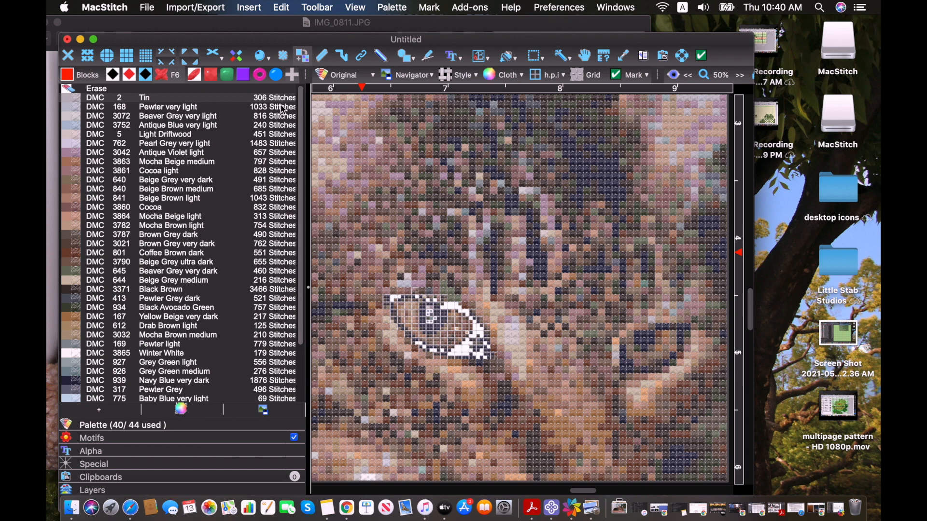
Preview the cat chart in the framed view, compare it with the original photo, and close both the photo and the preview
left_click(356, 7)
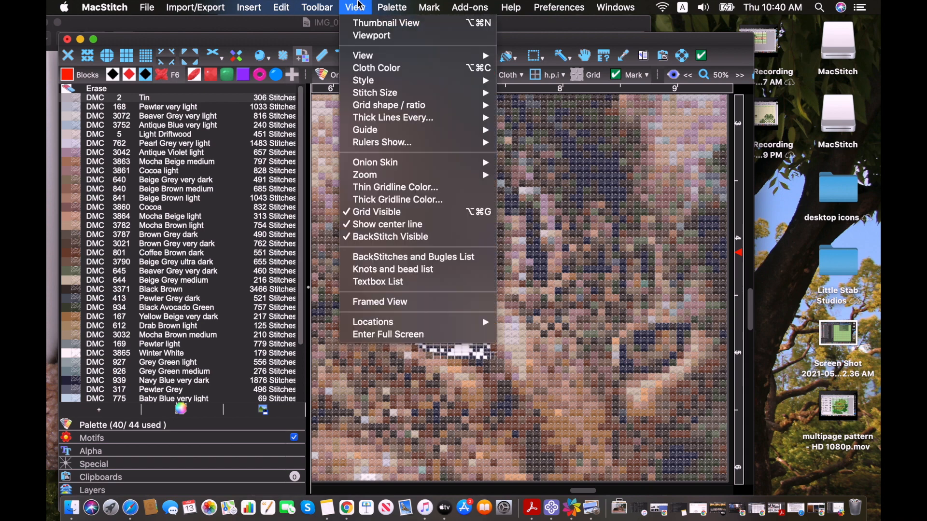
left_click(420, 298)
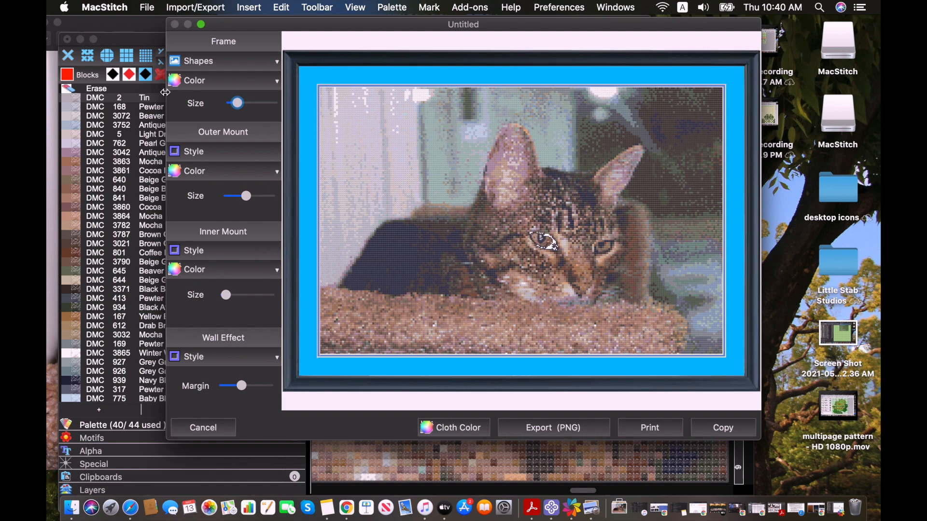
left_click(97, 23)
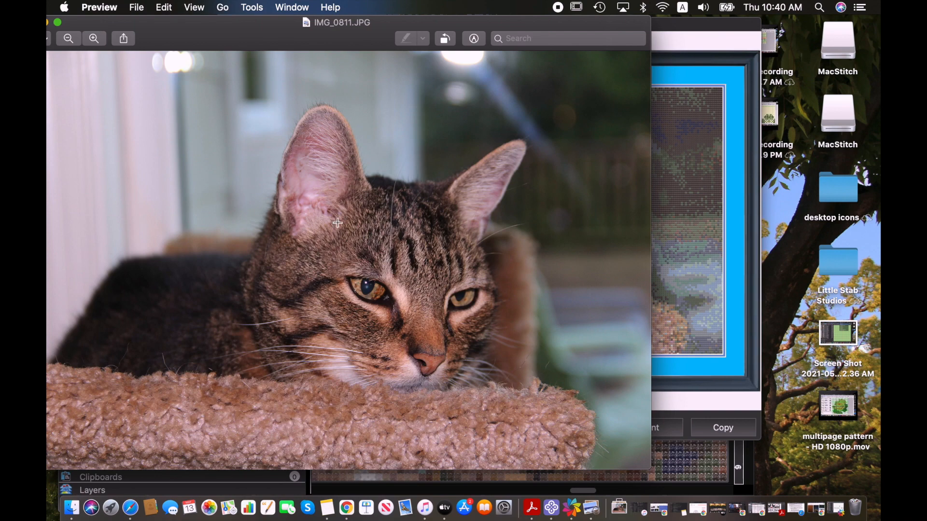
left_click_drag(172, 35, 49, 2)
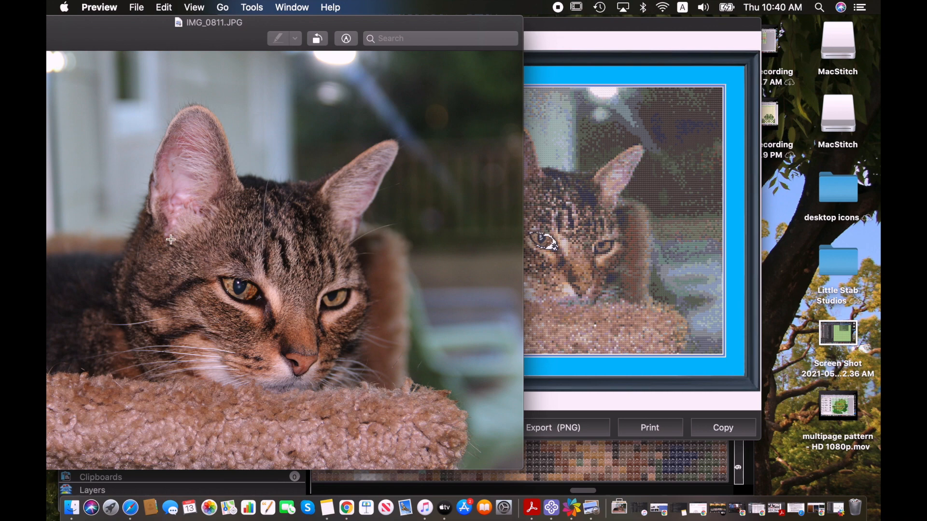
left_click_drag(141, 31, 235, 5)
left_click_drag(207, 33, 308, 40)
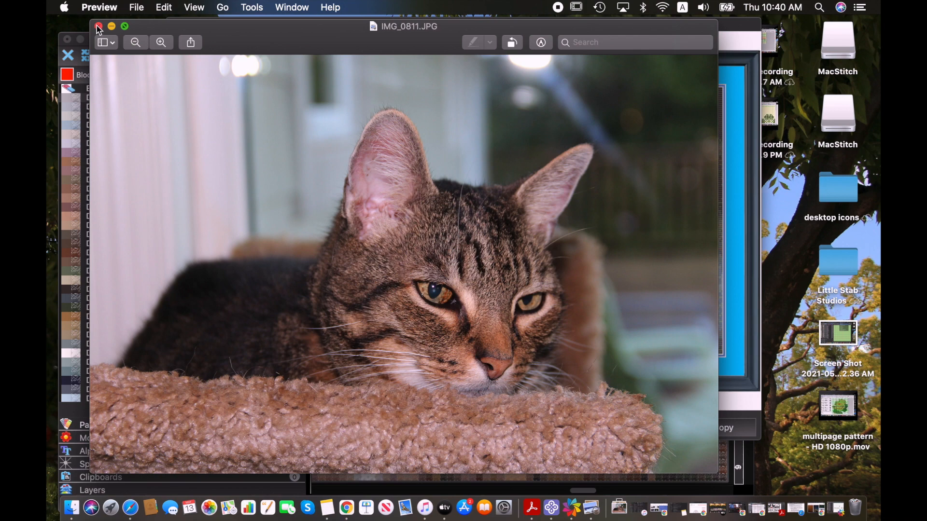
left_click(98, 25)
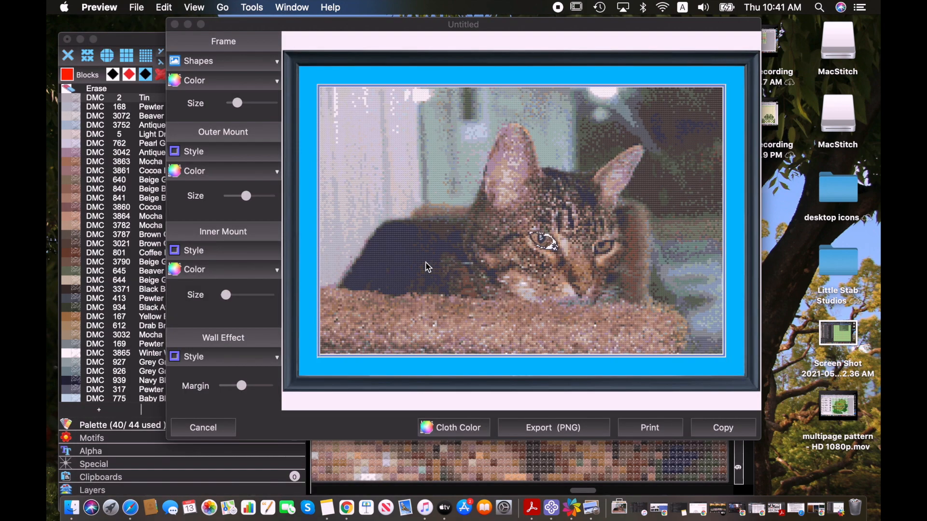
left_click(211, 428)
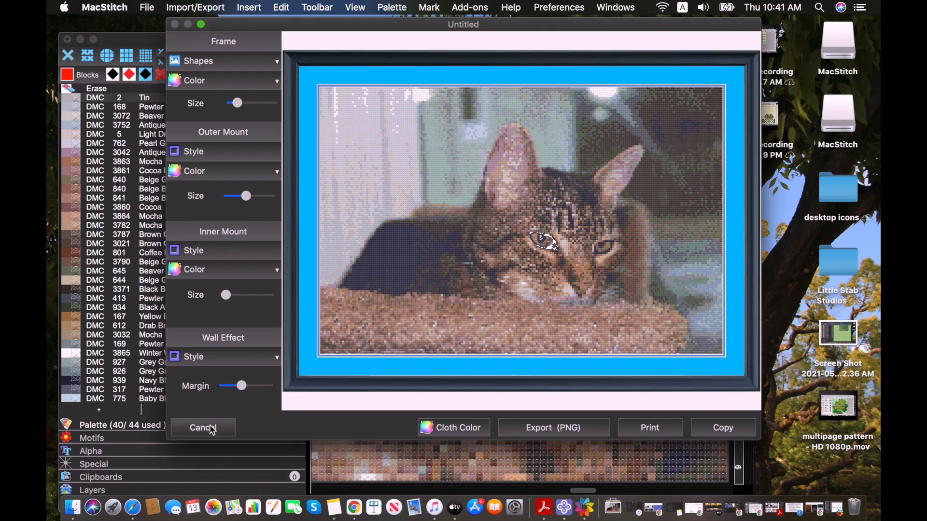
left_click(212, 429)
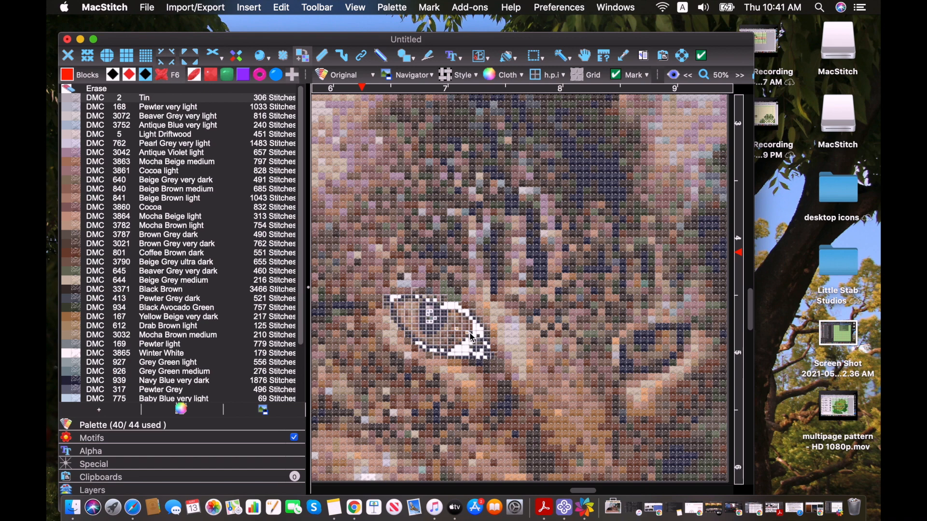
left_click_drag(300, 43, 359, 27)
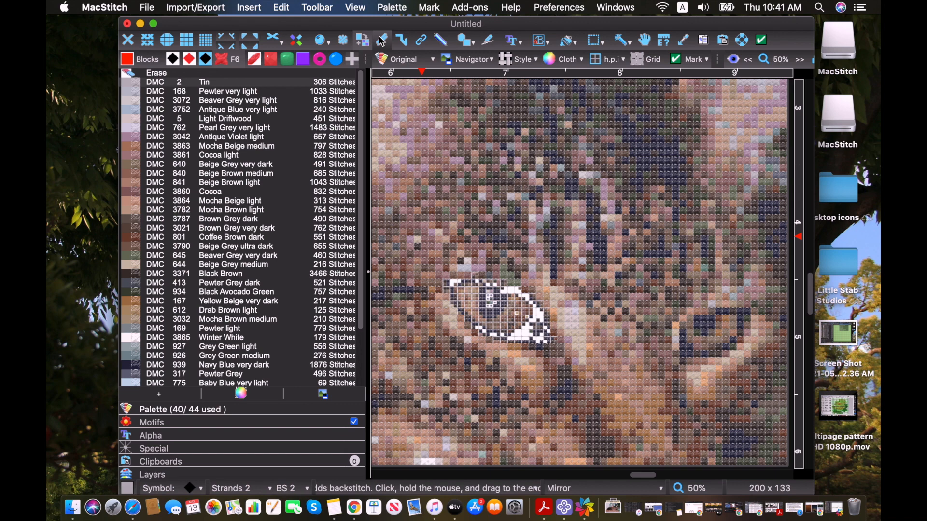
left_click(296, 39)
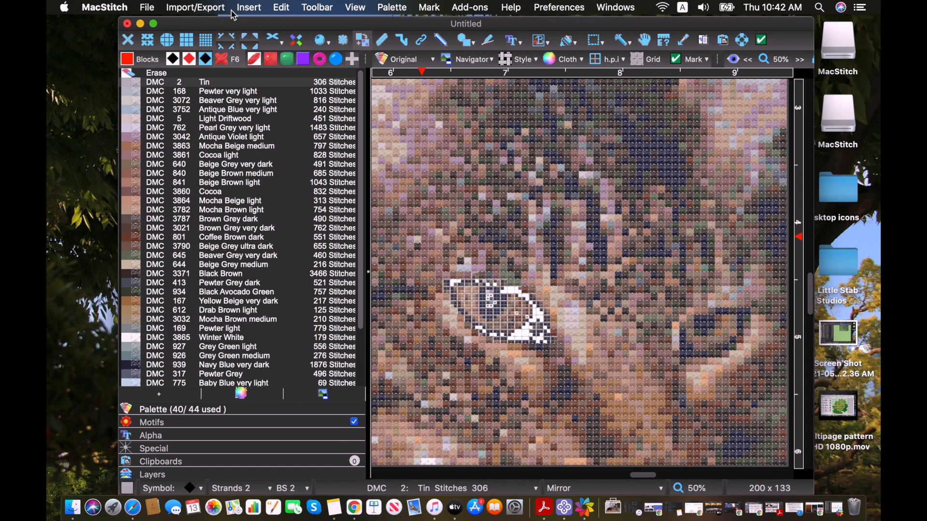
key("super+shift+5")
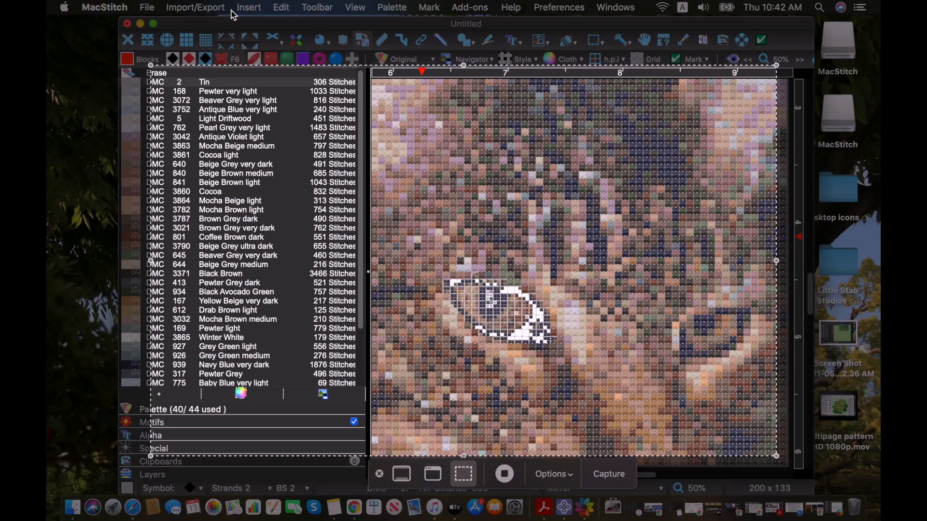